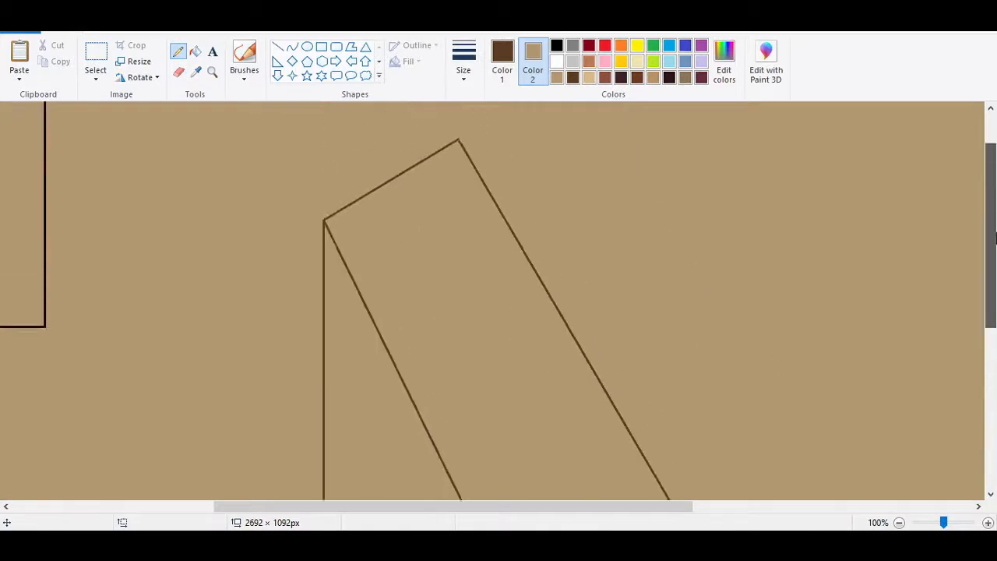
Round the lower-left corner of the slice's front face with a small dark brown curve.
left_click(292, 47)
mouse_move(327, 395)
left_mouse_down()
mouse_move(358, 427)
mouse_move(326, 416)
left_mouse_up()
left_click(464, 72)
left_click(202, 137)
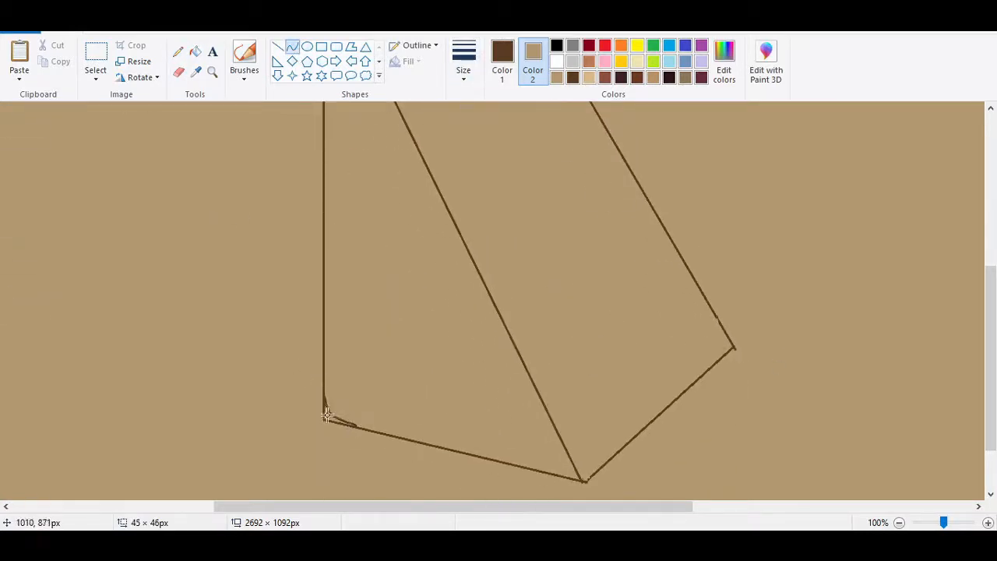
left_click_drag(992, 350, 992, 381)
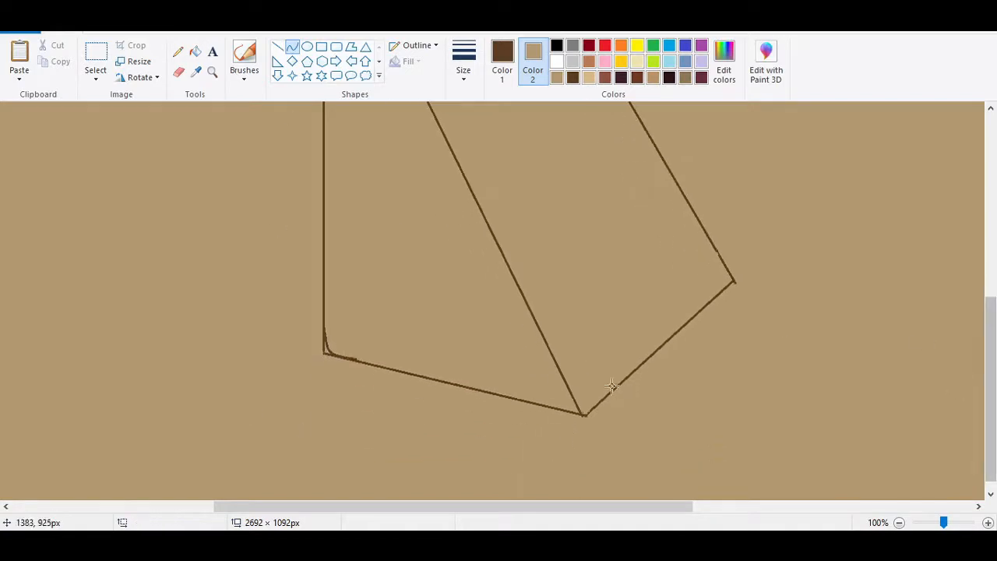
mouse_move(572, 396)
left_mouse_down()
mouse_move(560, 408)
mouse_move(583, 407)
mouse_move(594, 420)
mouse_move(602, 396)
left_mouse_up()
left_click(46, 10)
left_click(46, 10)
left_click(587, 416)
left_click(587, 416)
left_click(46, 10)
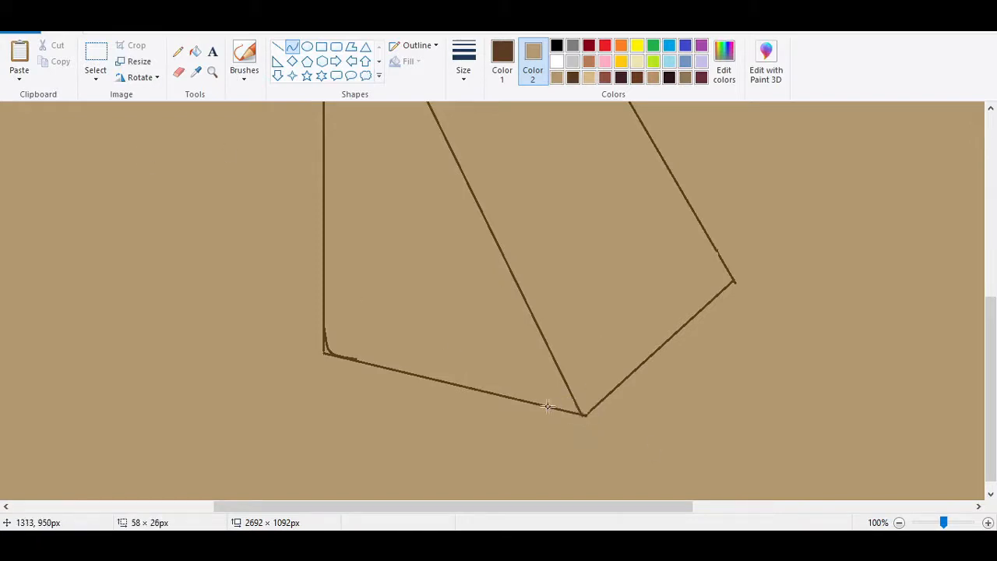
Round the bottom corner, where the front face meets the side face, with a short dark brown curve.
mouse_move(537, 403)
left_mouse_down()
mouse_move(609, 394)
mouse_move(586, 420)
left_mouse_up()
left_click(586, 418)
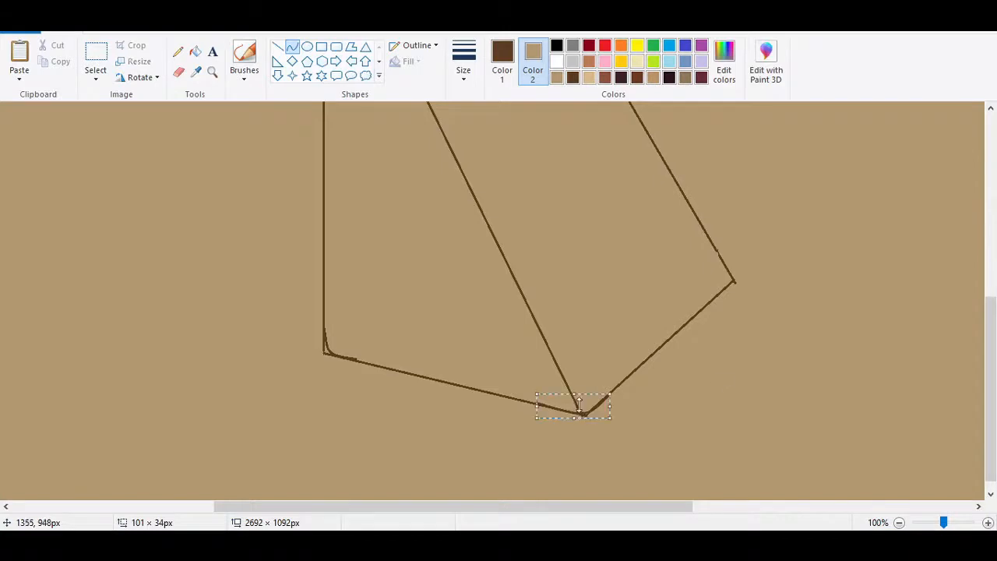
left_click(596, 439)
left_click_drag(993, 339, 992, 189)
left_click_drag(325, 250, 344, 252)
left_click_drag(335, 250, 334, 247)
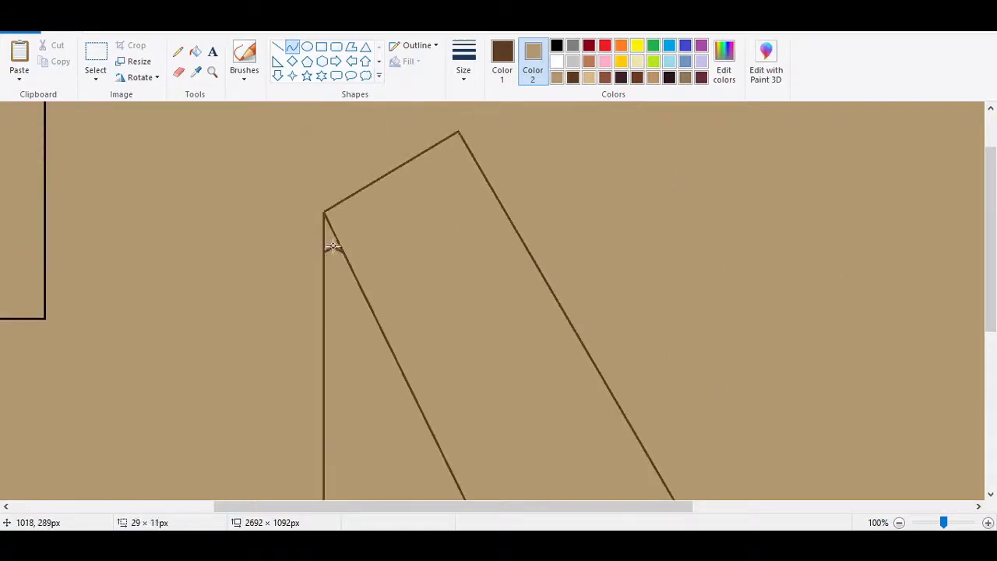
key("ctrl+z")
Draw a small arched curve across the narrow top of the front face, joining its two long edges.
left_click_drag(323, 296, 475, 164)
left_click(340, 278)
left_click(423, 247)
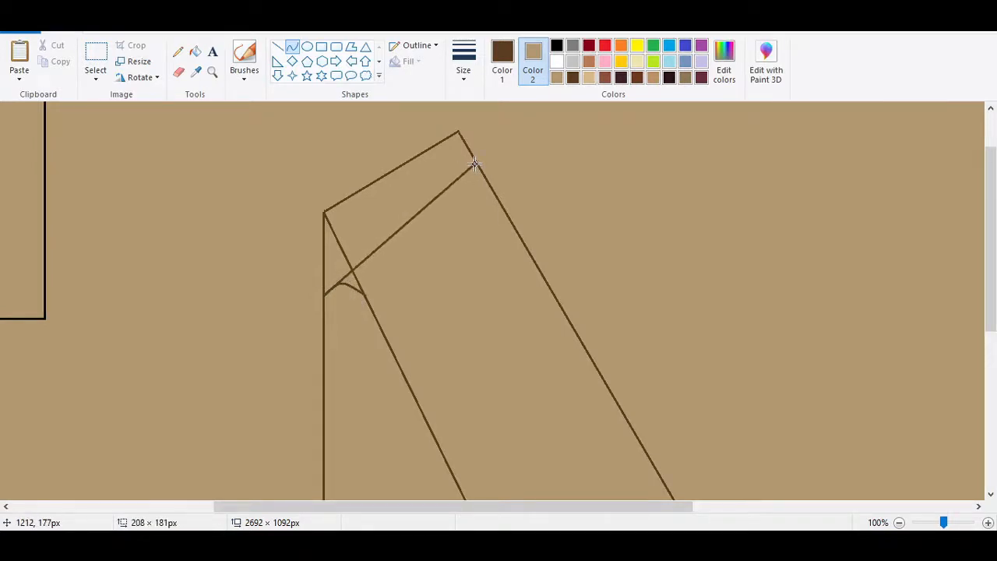
left_click(475, 163)
left_click(543, 173)
key("ctrl+z")
Draw a new straight top edge from the front face to the outer side edge, and erase the old peak lines above it.
left_click(278, 48)
mouse_move(324, 292)
left_mouse_down()
mouse_move(482, 172)
mouse_move(325, 295)
left_mouse_up()
left_click(434, 246)
left_click(178, 73)
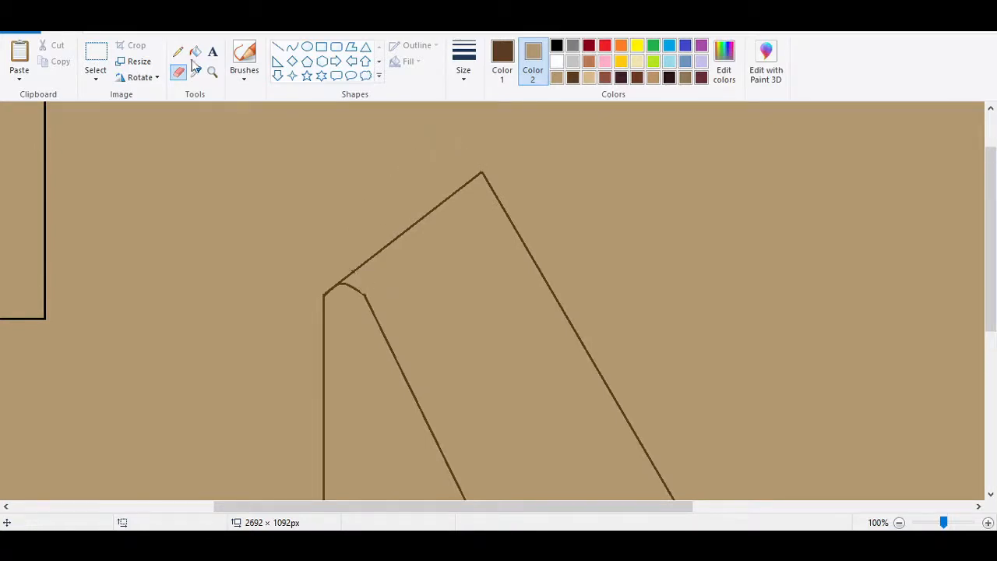
Round the slice's upper-right corner with a curve and erase the sharp corner outside it.
left_click(292, 46)
mouse_move(453, 193)
left_mouse_down()
mouse_move(503, 207)
mouse_move(476, 185)
left_mouse_up()
left_click(178, 71)
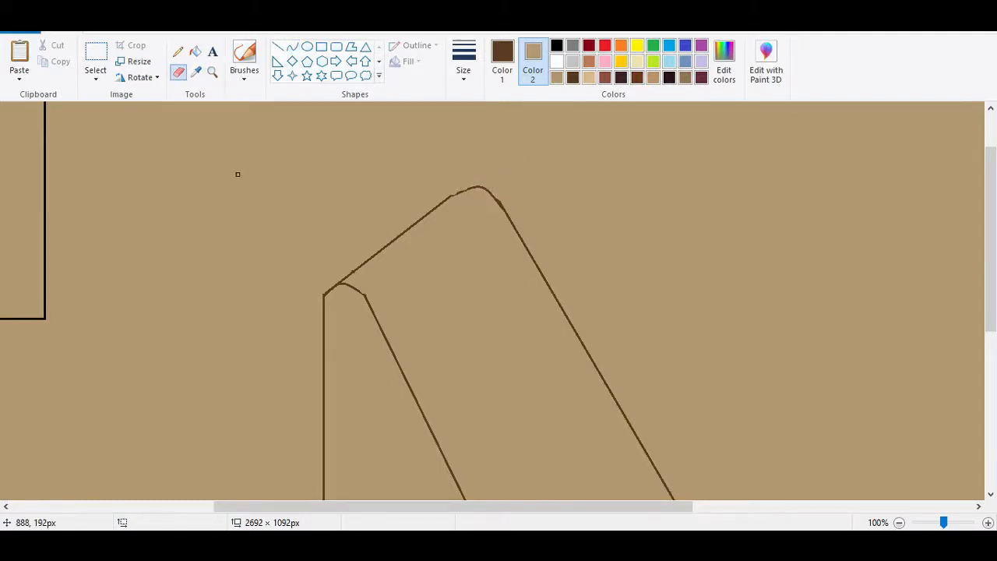
Fill the triangular front face of the large slice with reddish brown.
left_click(606, 78)
scroll(299, 211, "down", 1, "ctrl")
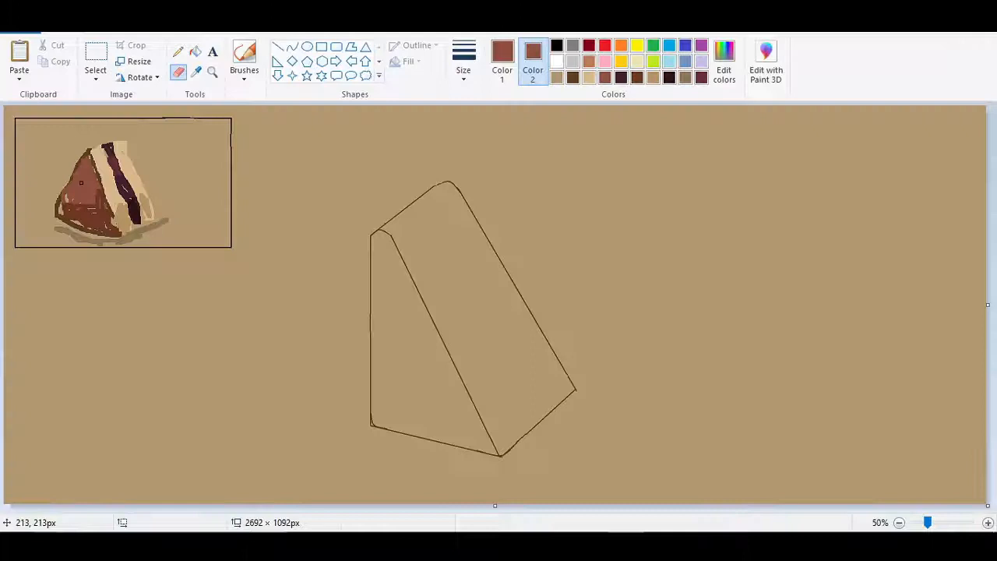
left_click(195, 50)
left_click(406, 351)
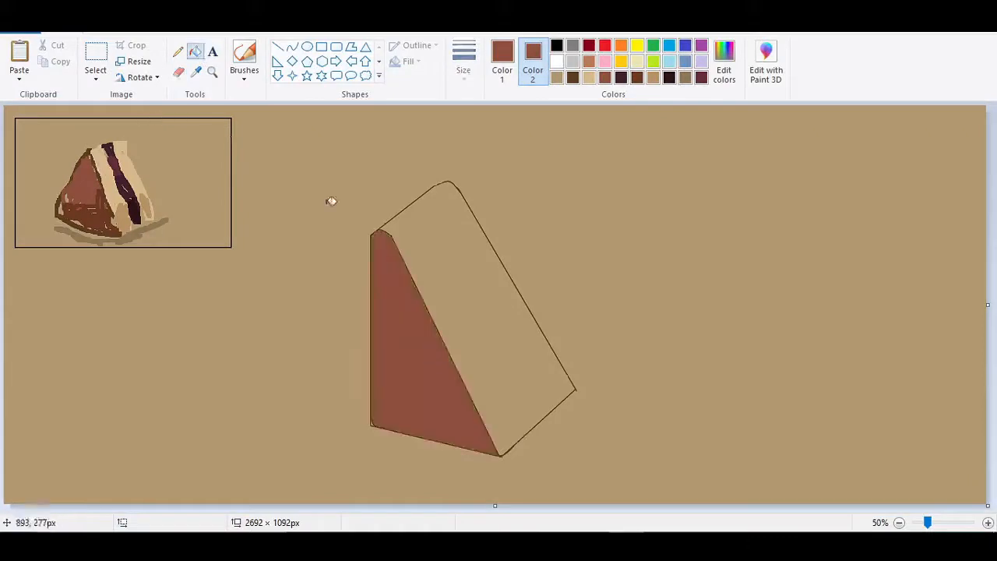
Sample the light cream colour from the small reference sketch and fill the slice's side face with it.
left_click(196, 72)
left_click(105, 159)
left_click(459, 278)
Erase the leftover sharp outline corners outside the rounded lower corners of the slice, using the background tan.
left_click_drag(928, 523, 955, 524)
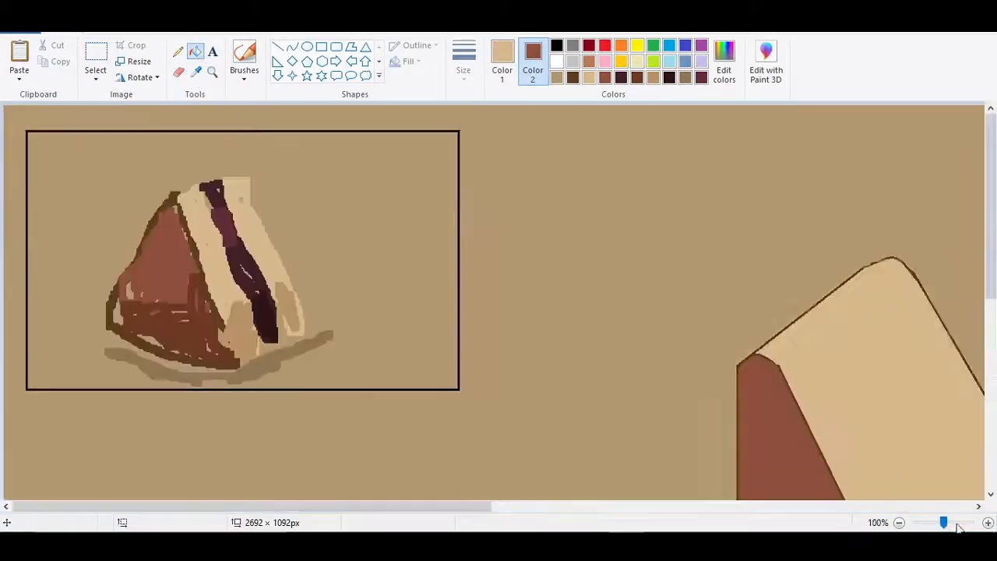
left_click(503, 491)
key("ctrl+z")
scroll(503, 507, "down", 5)
left_click_drag(502, 507, 631, 507)
left_click(178, 72)
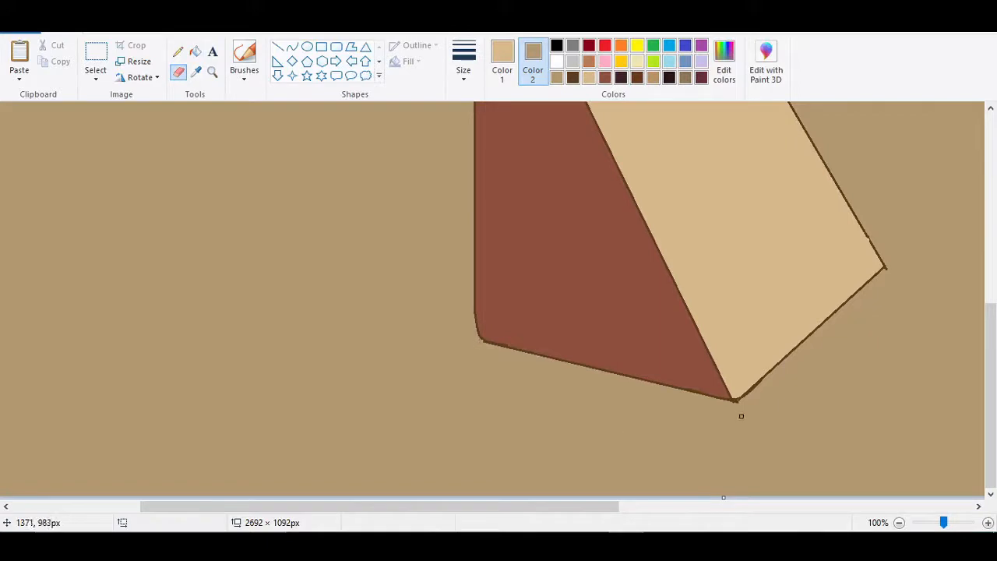
left_click_drag(943, 523, 928, 523)
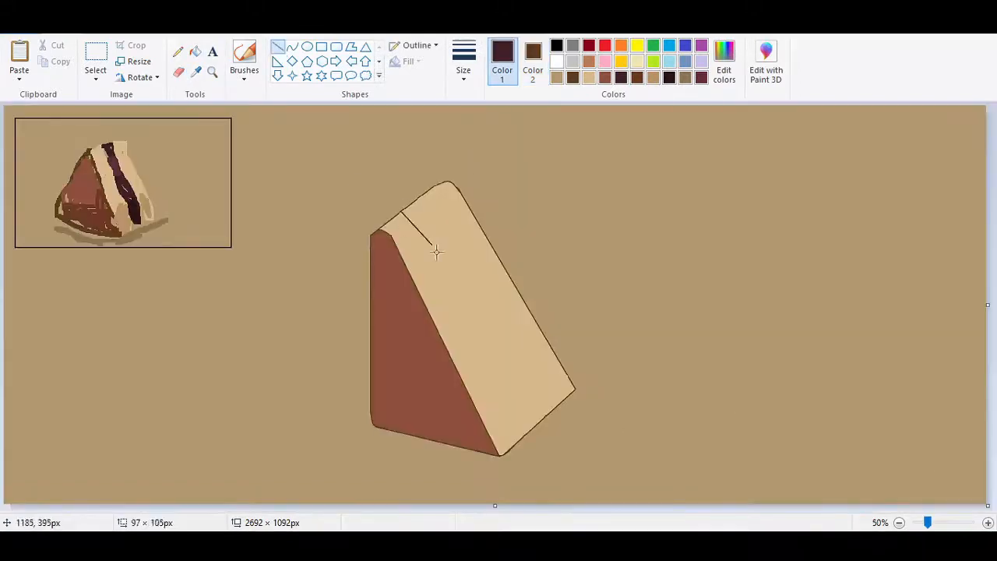
Draw two straight dark brown lines along the side face to divide it into three bands.
left_click_drag(434, 250, 528, 431)
left_click(573, 77)
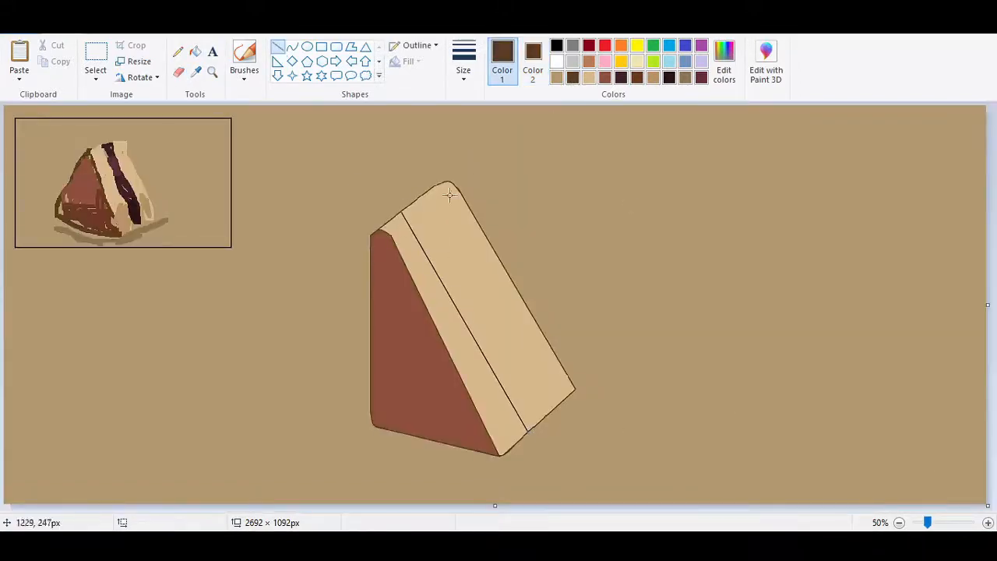
left_click_drag(421, 197, 549, 411)
Fill the middle band of the side face with dark maroon.
left_click(195, 51)
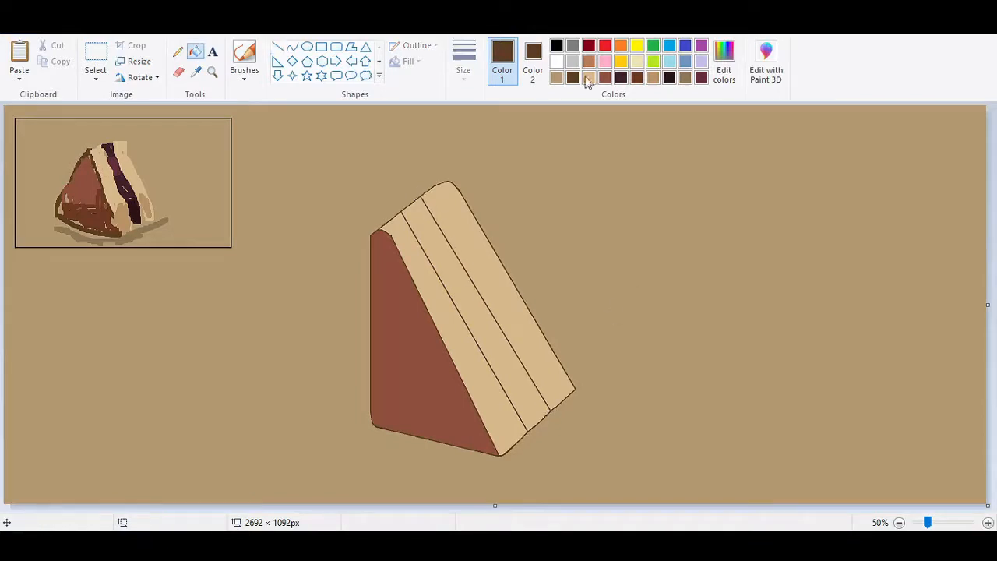
left_click(621, 78)
left_click(456, 281)
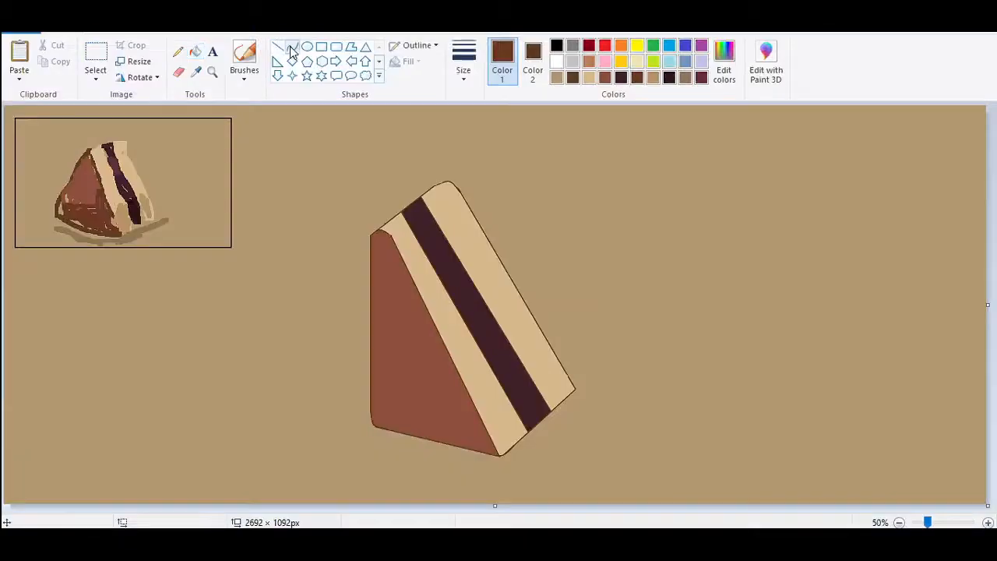
Draw a sagging darker brown curve across the lower front face and fill the area below it with the same brown.
left_click(292, 47)
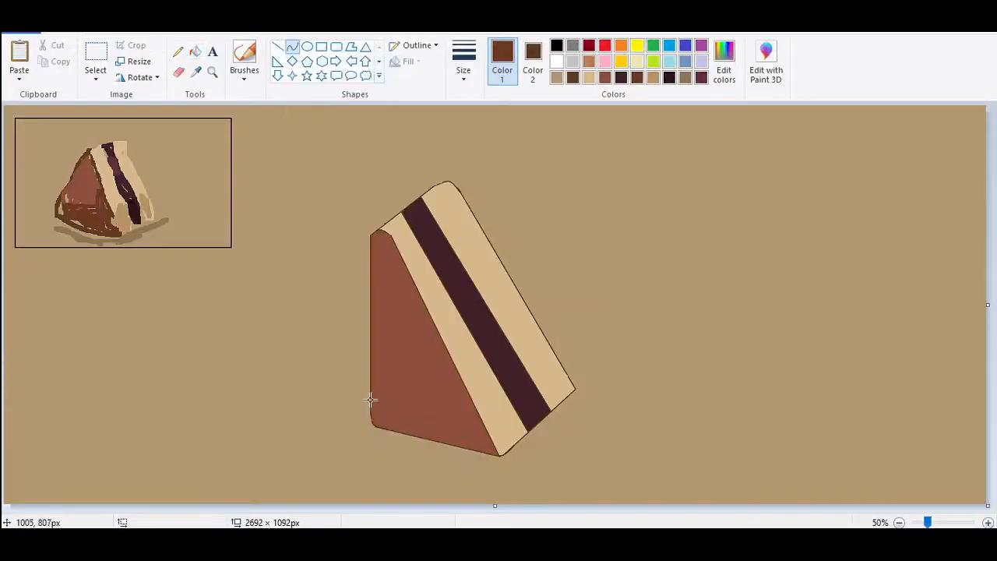
mouse_move(371, 402)
left_mouse_down()
mouse_move(480, 419)
mouse_move(423, 418)
mouse_move(421, 433)
left_mouse_up()
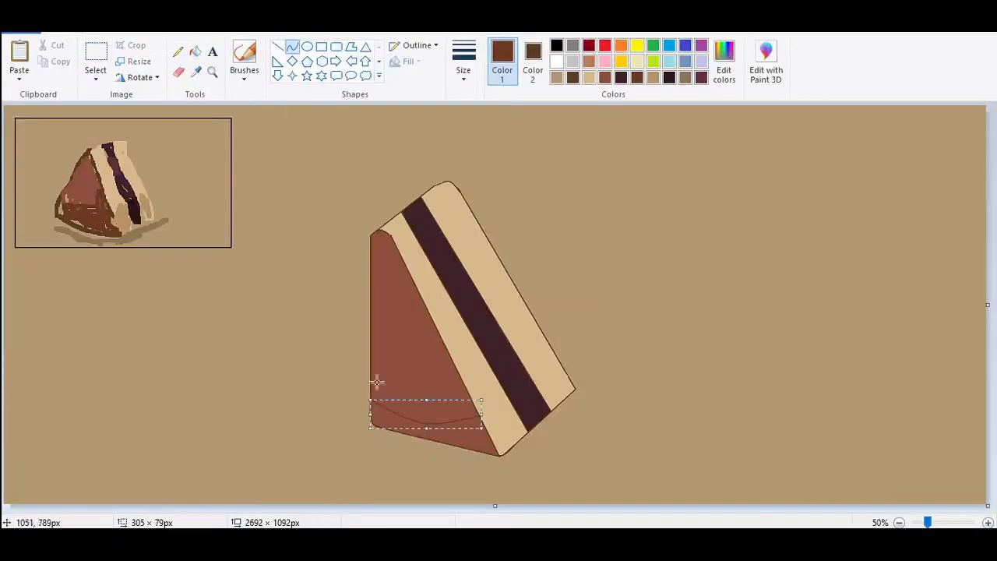
left_click(196, 53)
left_click(372, 410)
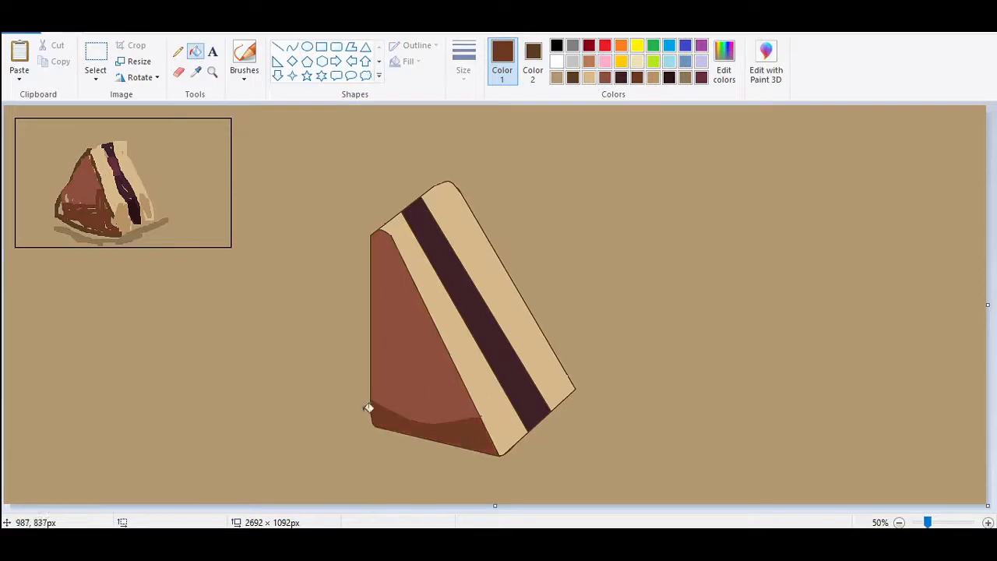
Sample the darker tan from the reference sketch and try a curve across the lower part of the side face.
left_click(196, 72)
left_click(121, 216)
left_click(292, 47)
left_click_drag(480, 417, 535, 318)
key("ctrl+z")
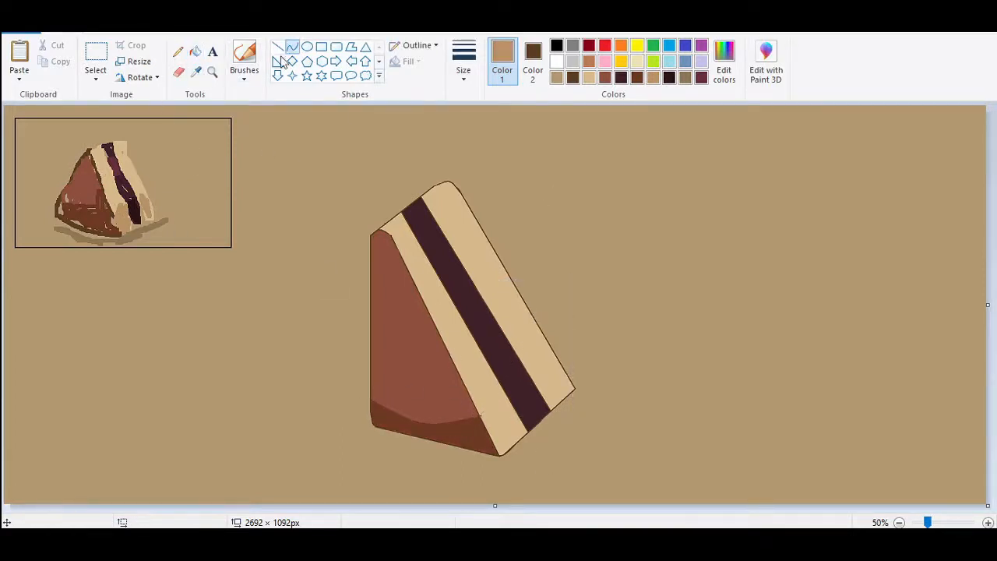
left_click(277, 50)
mouse_move(481, 415)
left_mouse_down()
mouse_move(519, 379)
mouse_move(540, 328)
left_mouse_up()
left_click(445, 133)
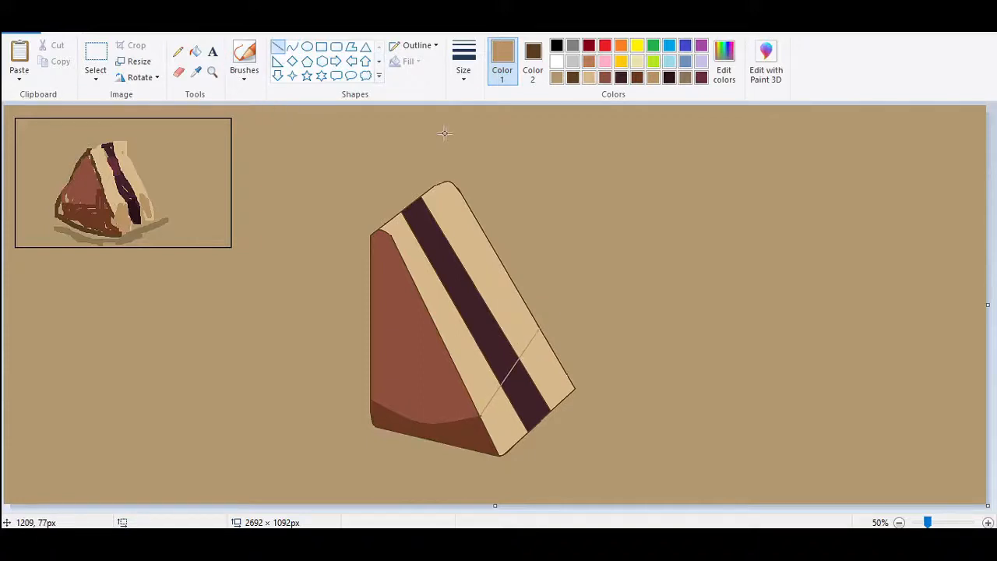
key("ctrl+z")
Draw a straight darker tan line across the lower side face and fill the two cream bands below it with that tan.
left_click_drag(480, 415, 541, 332)
left_click(472, 129)
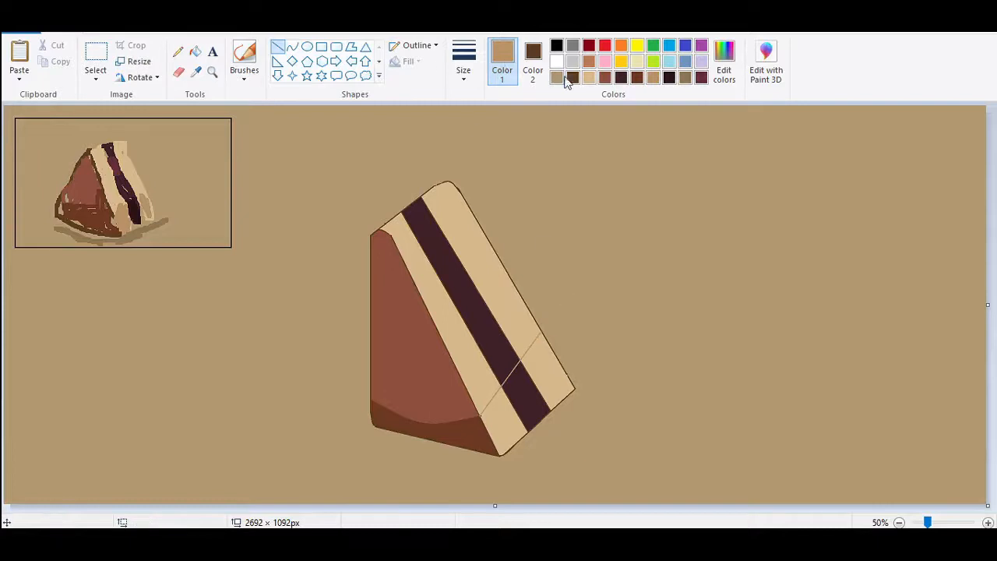
left_click(195, 51)
left_click(499, 424)
left_click(549, 375)
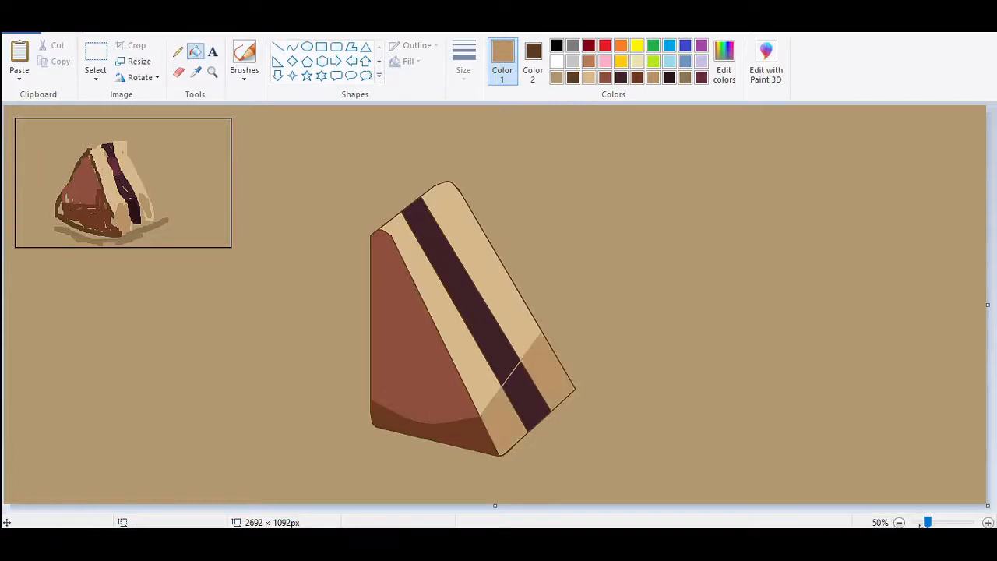
Sample the darkest maroon from the reference sketch and fill the lower section of the middle band with it.
left_click(621, 80)
left_click(195, 72)
left_click(137, 216)
left_click(533, 406)
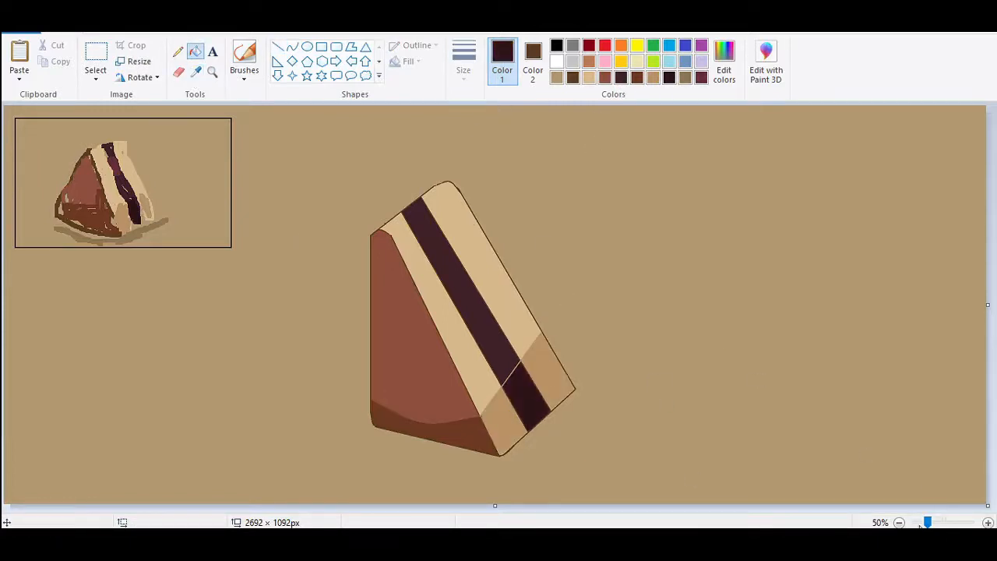
Sample the outline brown and redraw both edges of the maroon band where the tan shading line crosses them.
left_click(988, 523)
left_click(971, 523)
left_click(971, 523)
left_click_drag(156, 507, 726, 508)
left_click_drag(991, 133, 992, 245)
left_click_drag(661, 507, 441, 507)
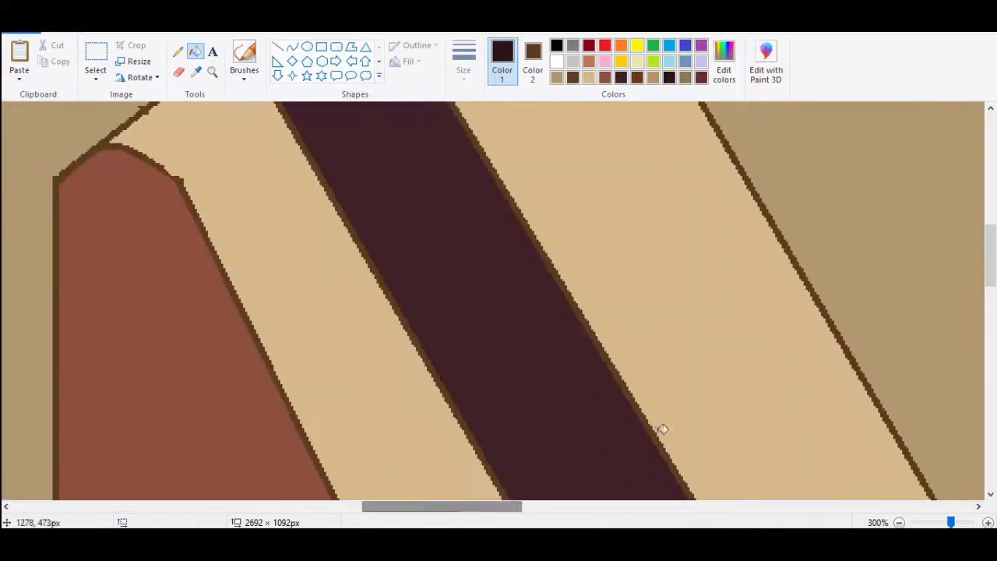
left_click_drag(991, 256, 991, 378)
left_click(195, 73)
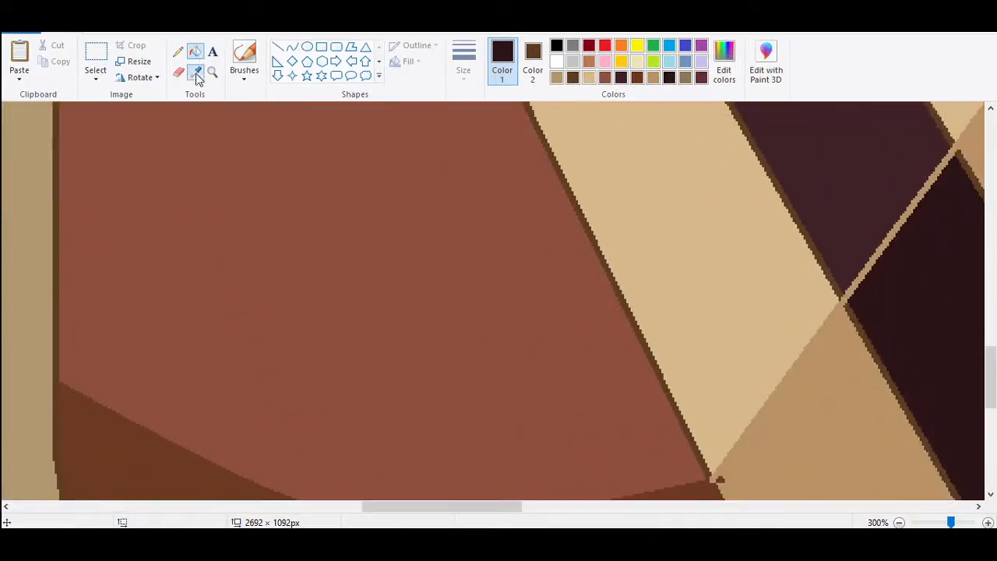
left_click(824, 263)
left_click(277, 47)
left_click_drag(840, 285, 869, 346)
left_click_drag(516, 508, 592, 507)
left_click_drag(480, 129, 528, 210)
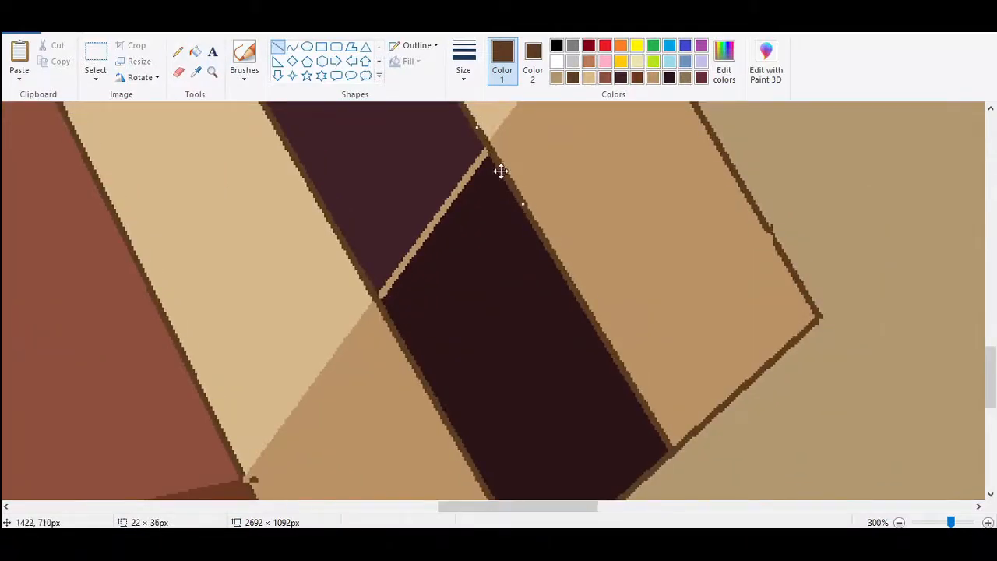
left_click(526, 151)
Sample the darkest maroon and draw over the tan line crossing the middle band.
left_click(195, 72)
left_click(534, 318)
left_click_drag(487, 152, 379, 297)
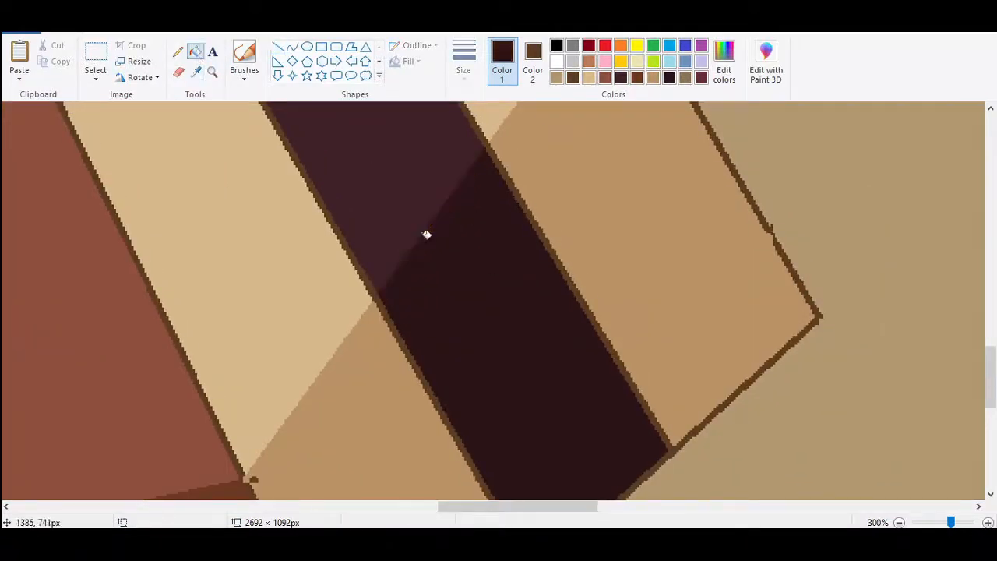
Redraw the dark brown outline over the uneven spot on the outer side edge and along the front edge beside the shadow.
left_click_drag(463, 507, 507, 508)
left_click_drag(464, 171, 522, 270)
left_click(573, 77)
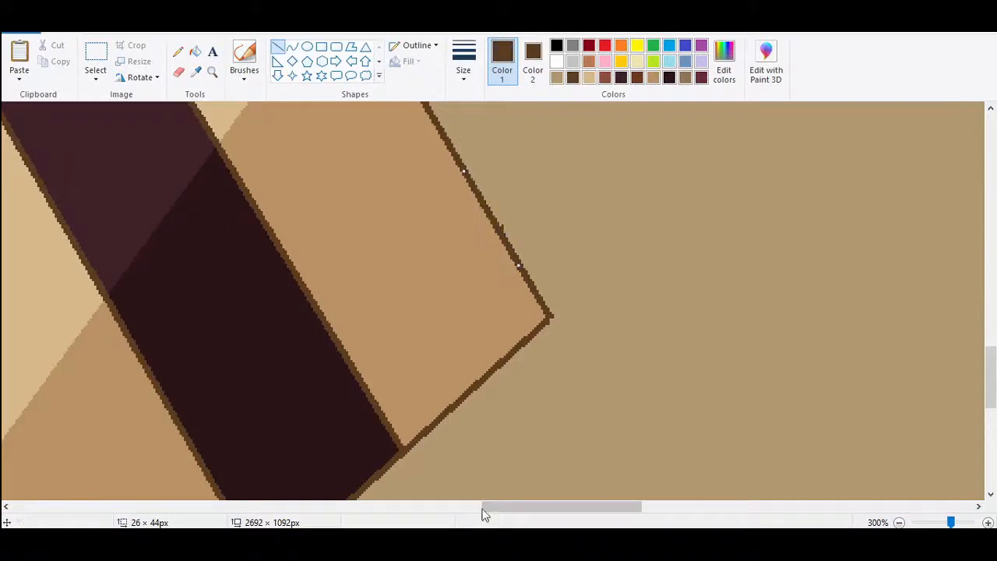
left_click_drag(484, 508, 410, 508)
left_click_drag(991, 382, 991, 421)
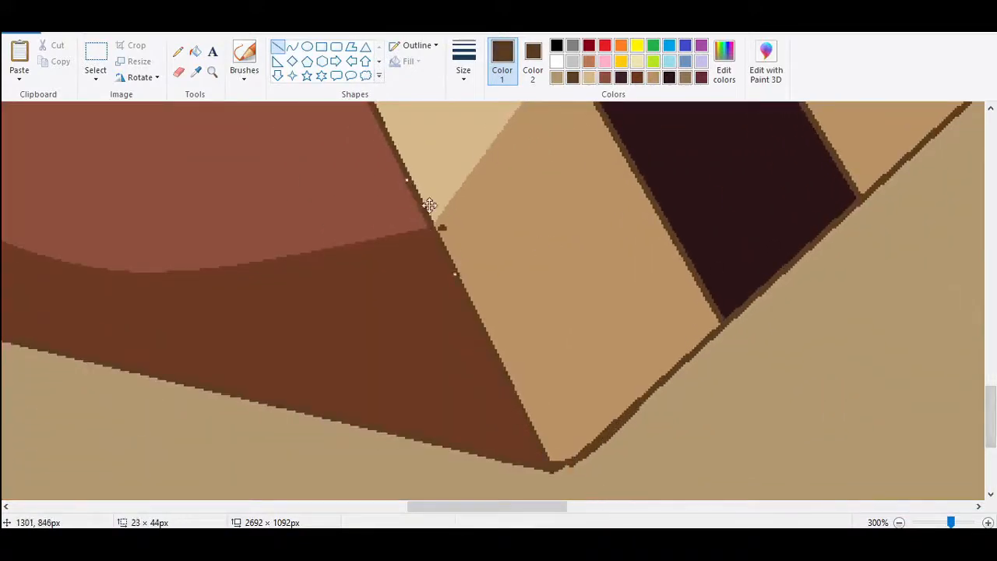
Sample the darker tan as the eraser colour and erase the stray dark spot beside the front edge.
left_click(533, 62)
left_click(199, 74)
left_click(522, 179)
left_click(558, 78)
left_click(589, 78)
left_click(653, 78)
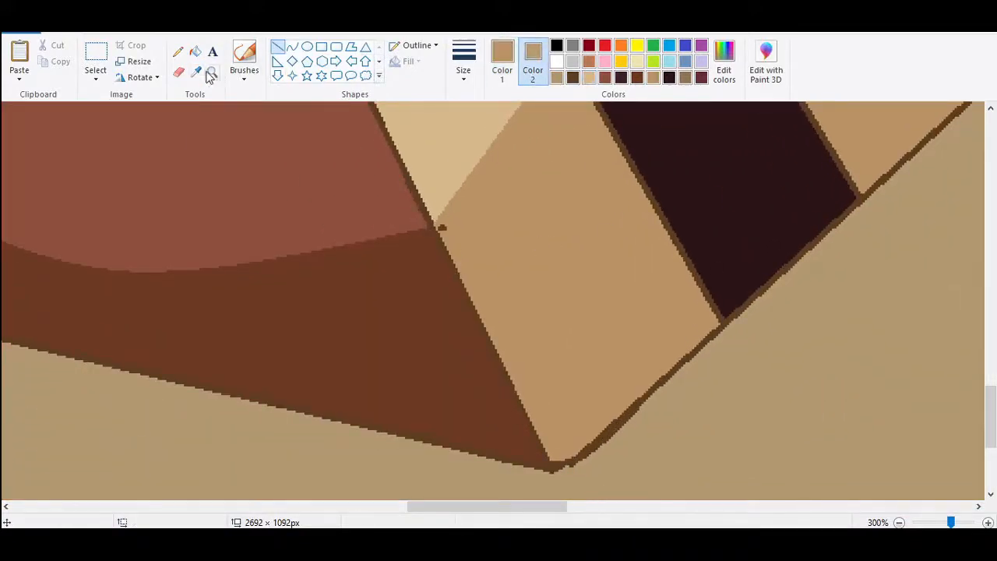
left_click(179, 73)
left_click(444, 224)
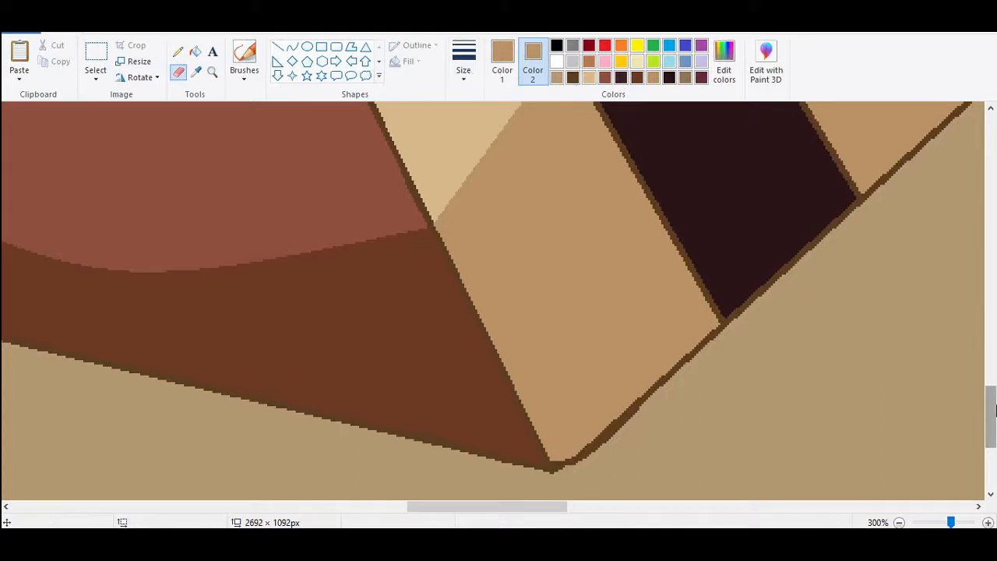
Erase the stray outline pixels around the front face's top, using cream inside the slice and background tan outside it.
mouse_move(992, 417)
left_mouse_down()
mouse_move(991, 194)
mouse_move(995, 267)
left_mouse_up()
scroll(995, 229, "left", 5)
left_click(196, 73)
left_click(499, 187)
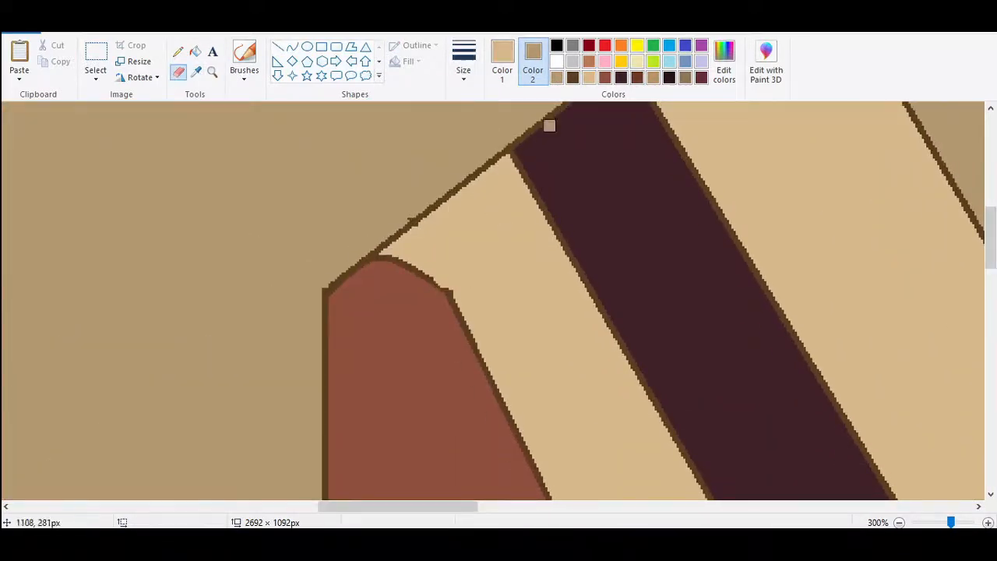
left_click(589, 78)
left_click(558, 79)
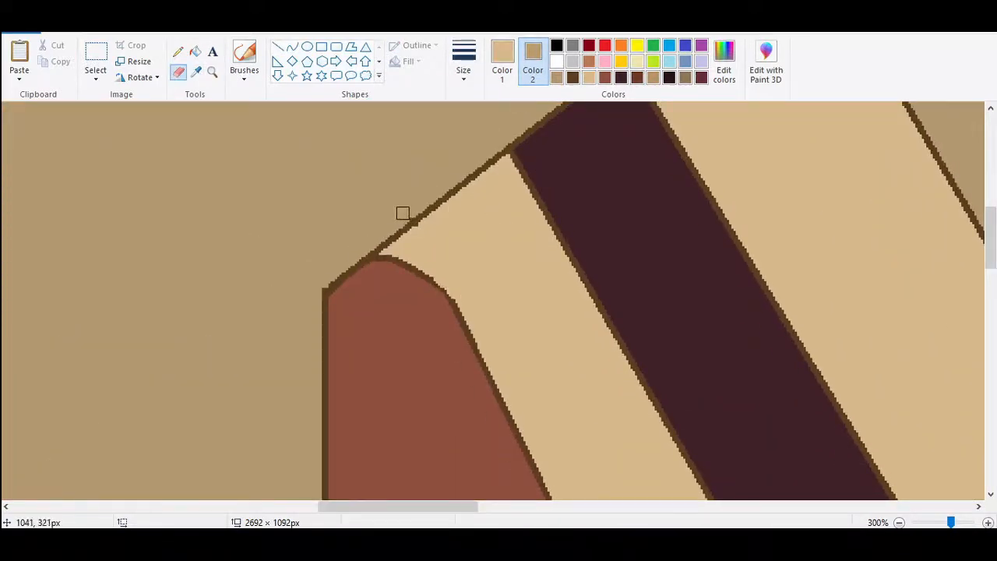
Sample the darker tan and draw a thin straight line across the slice's top end, parallel to its upper edge.
scroll(317, 368, "down", 5)
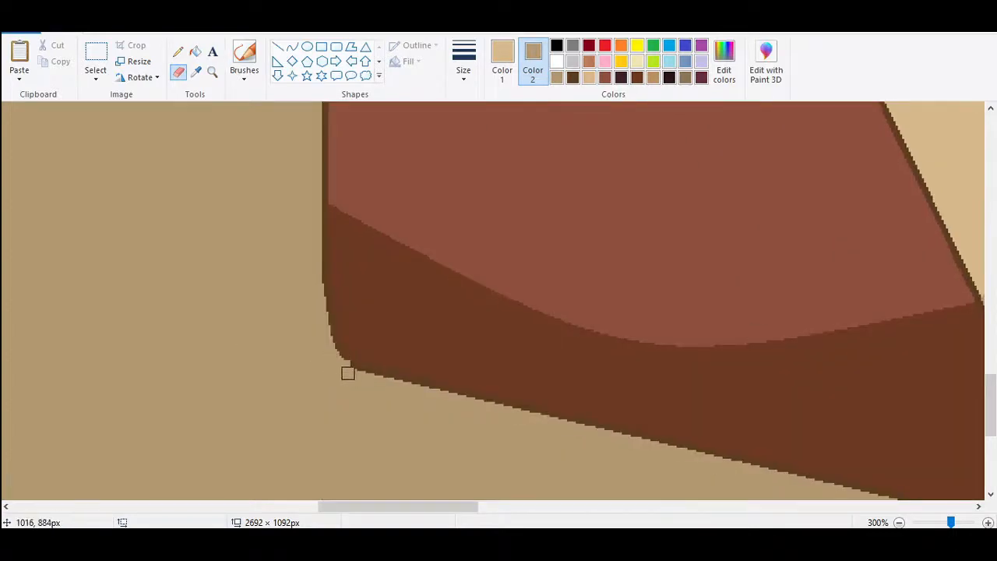
scroll(833, 491, "down", 3)
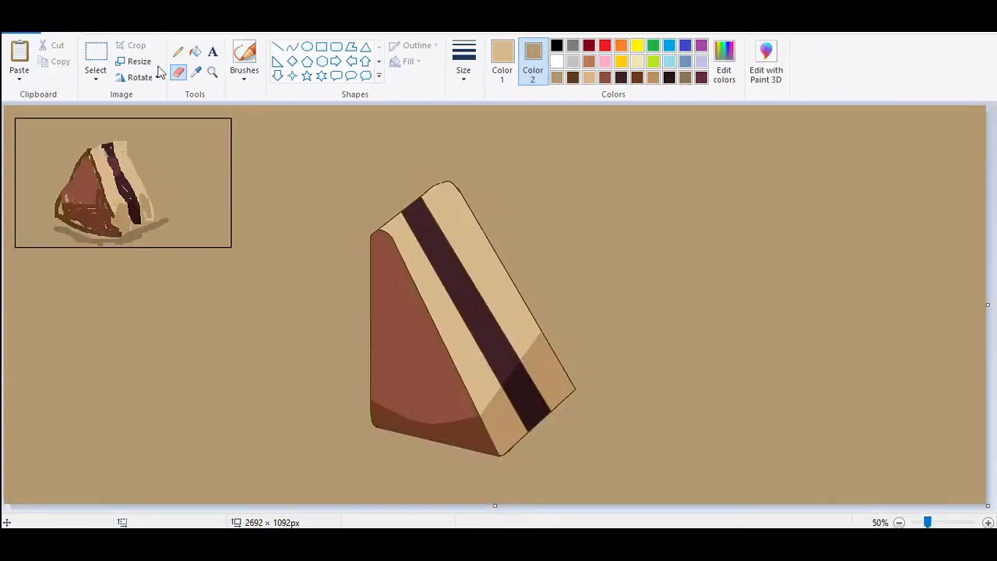
left_click(196, 72)
left_click(495, 424)
left_click(463, 68)
left_click(465, 107)
left_click(278, 47)
left_click(463, 70)
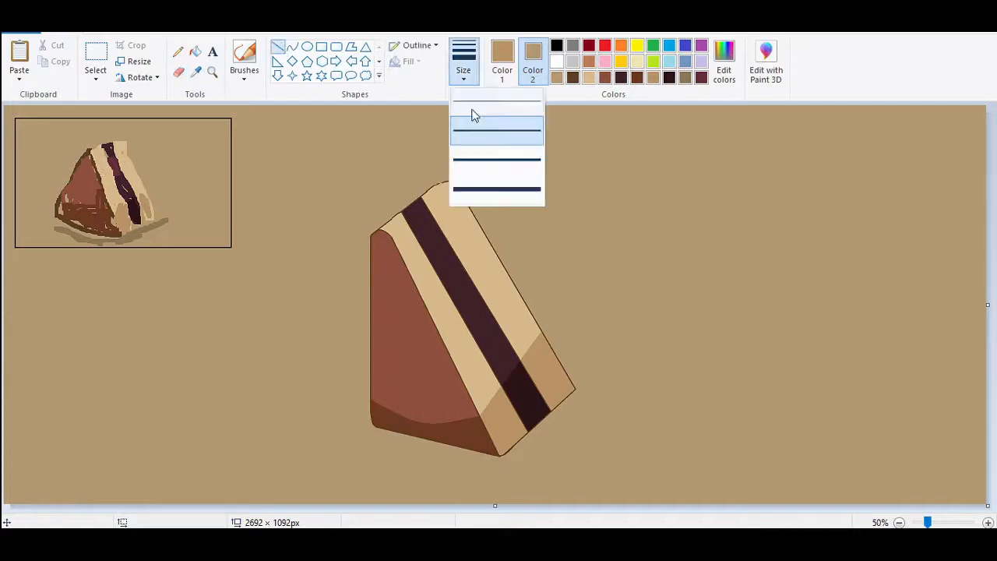
left_click(474, 116)
left_click_drag(388, 236, 456, 183)
Lighten the second colour slightly and fill the two cream patches between the tan line and the slice's upper edge with tan.
left_click(724, 62)
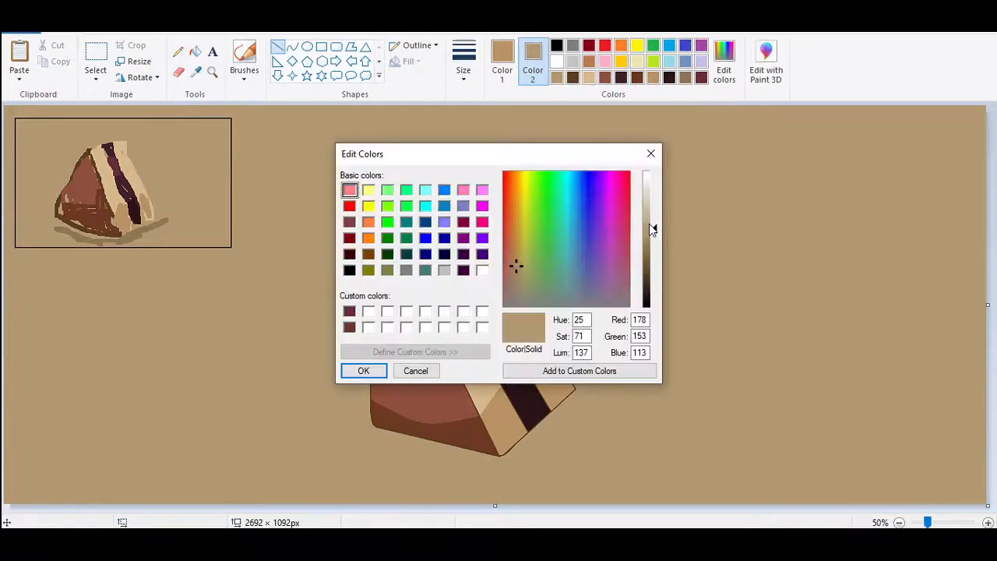
left_click(364, 371)
left_click(196, 51)
right_click(391, 223)
right_click(437, 198)
Lighten the second colour further to RGB 197, 179, 148 and undo the last fill on the outer top patch.
left_click(725, 66)
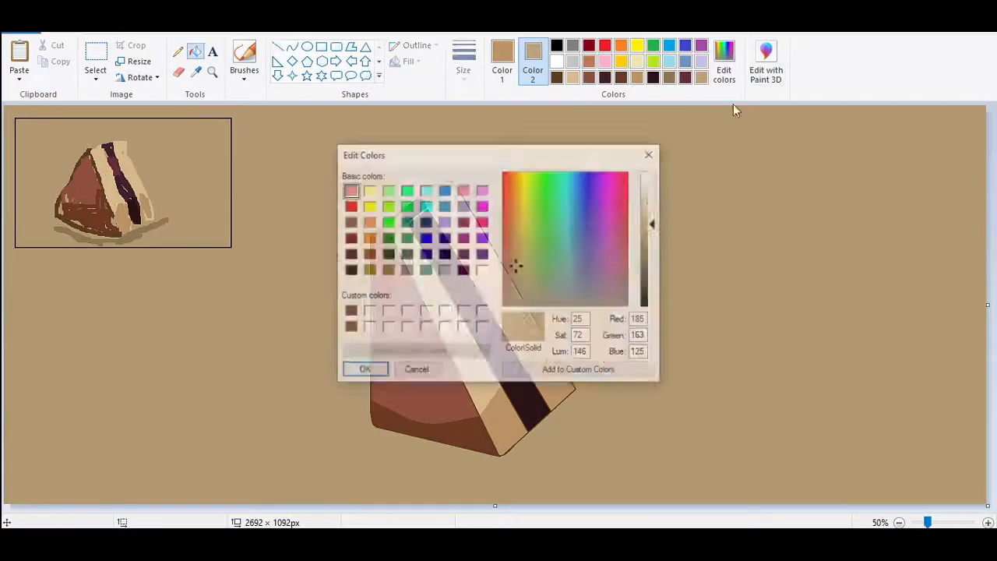
left_click_drag(653, 225, 653, 220)
left_click(366, 371)
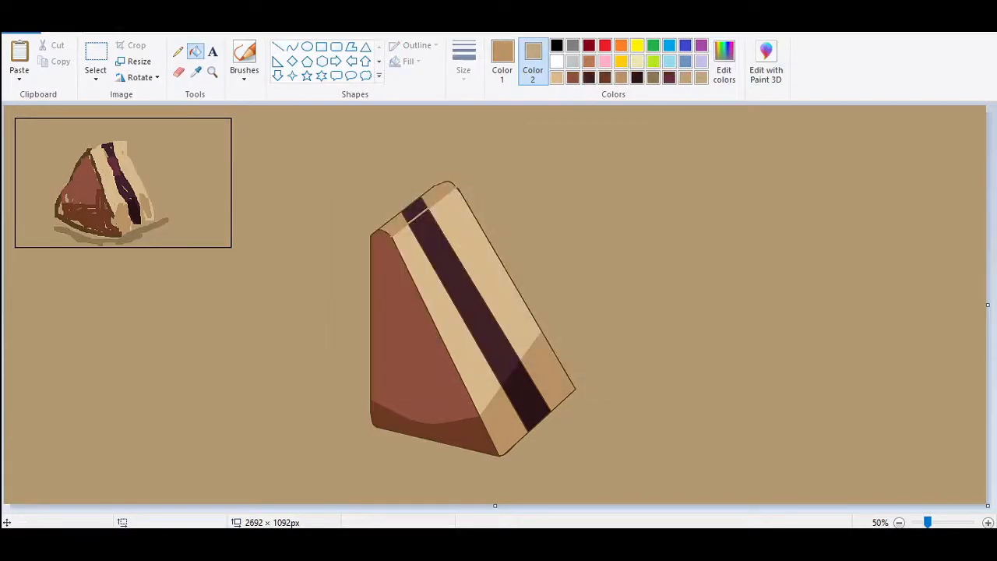
key("ctrl+z")
left_click(713, 83)
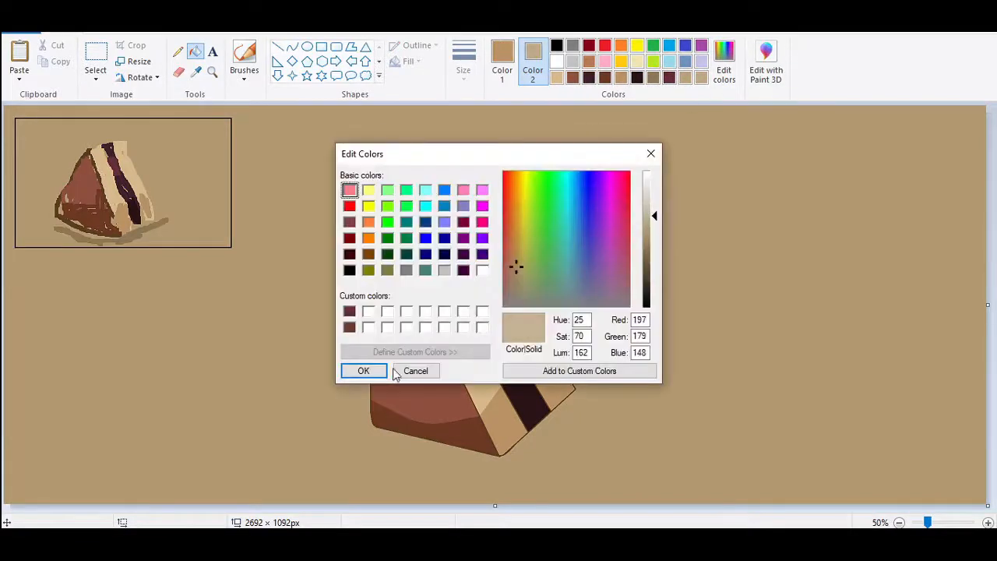
left_click(401, 372)
Set the Pencil to dark brown and a thicker size, and redraw the front face's outline at the tan line's inner end.
left_click(988, 522)
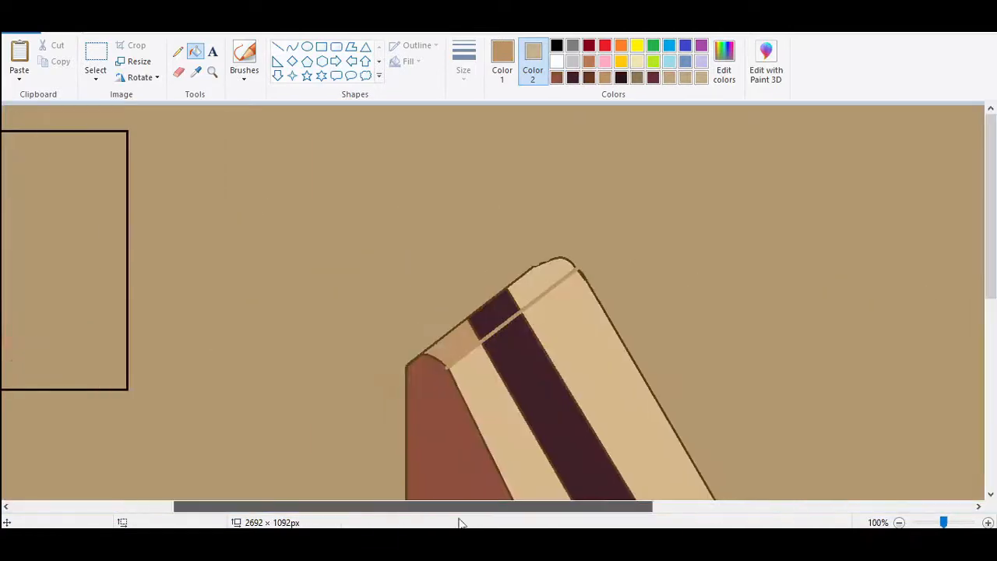
left_click(277, 47)
left_click(590, 82)
left_click(177, 51)
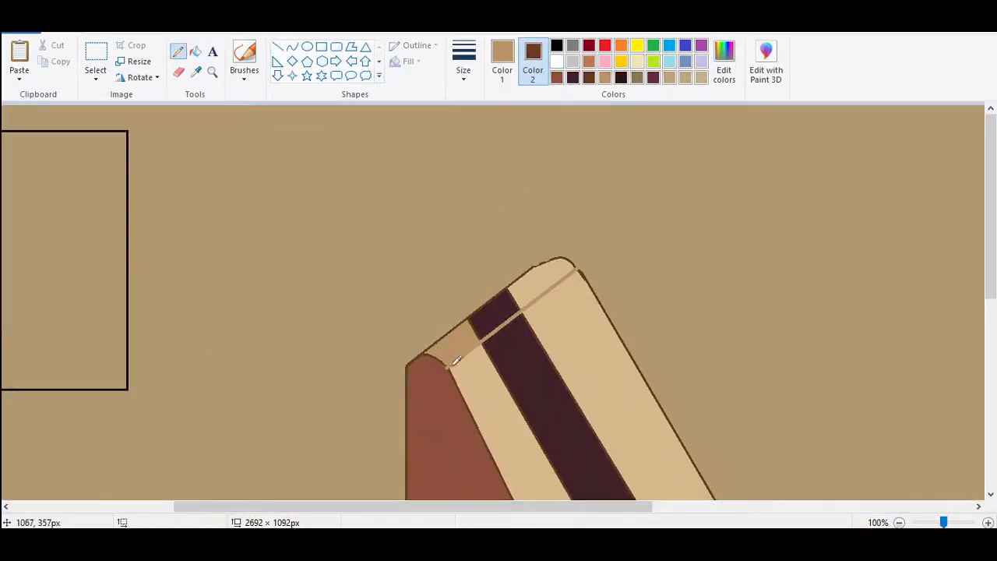
left_click(502, 58)
left_click(590, 81)
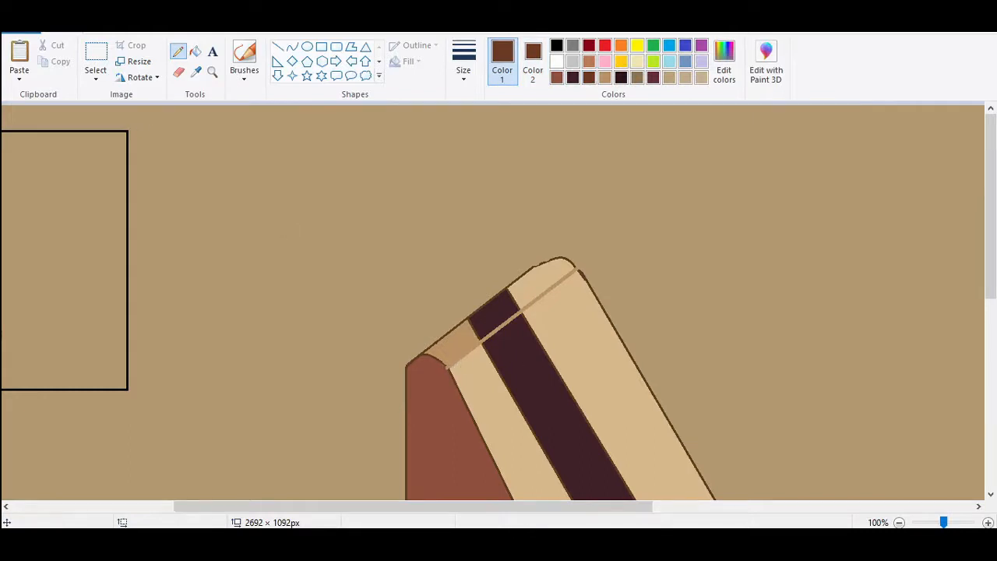
left_click(988, 522)
left_click_drag(362, 507, 607, 507)
left_click_drag(990, 165, 991, 194)
left_click_drag(597, 509, 431, 509)
left_click_drag(990, 195, 991, 238)
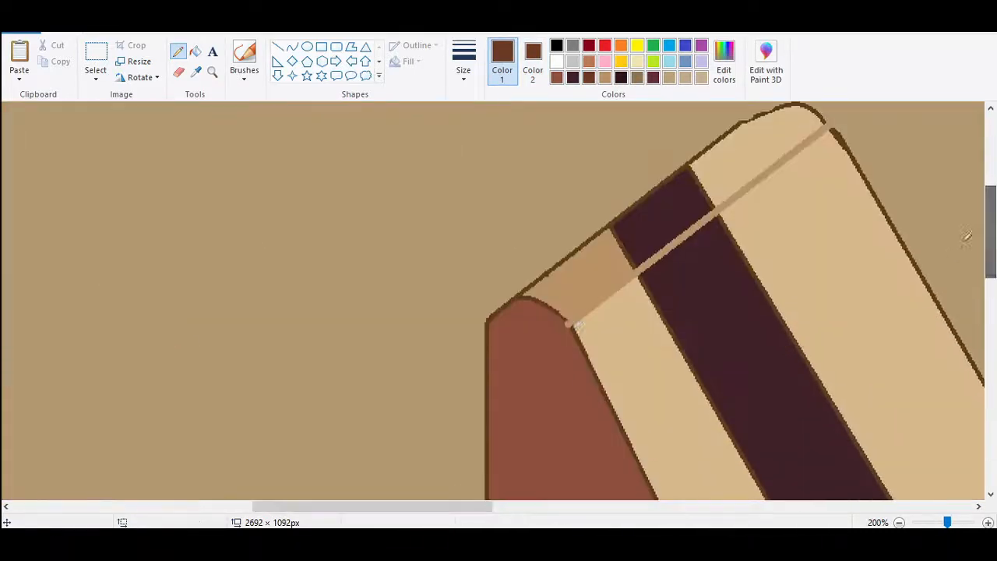
left_click(463, 71)
left_click(490, 161)
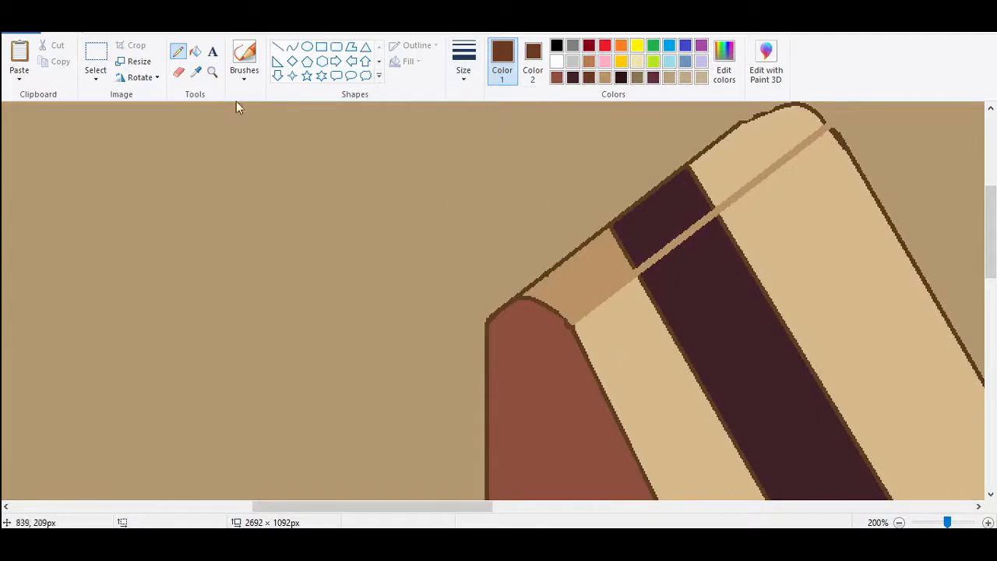
Redraw the outlines where the tan line crosses them, and fill its segment inside the middle band with the sampled dark maroon.
left_click(196, 72)
left_click(573, 319)
left_click(195, 72)
left_click(686, 185)
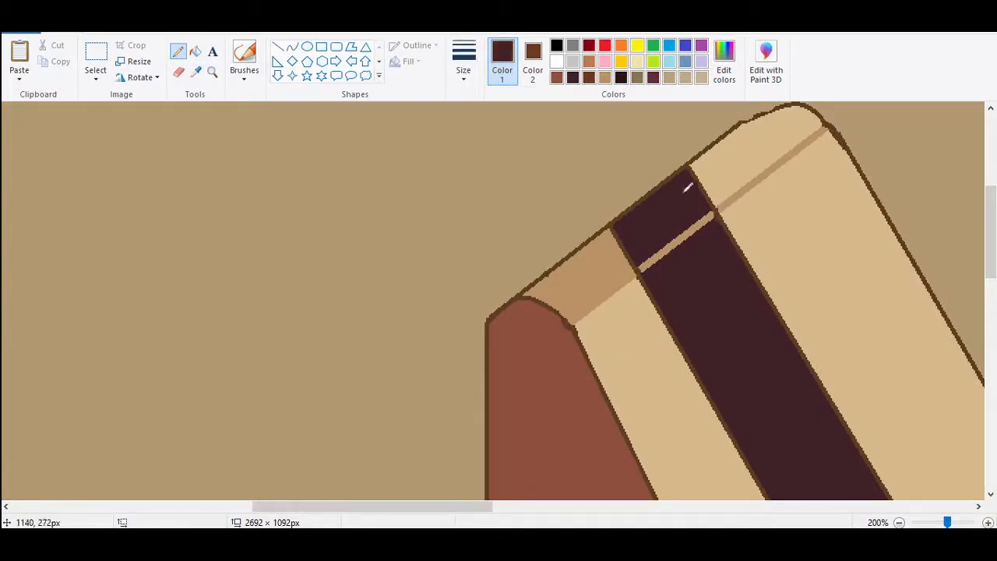
left_click(196, 51)
left_click(675, 243)
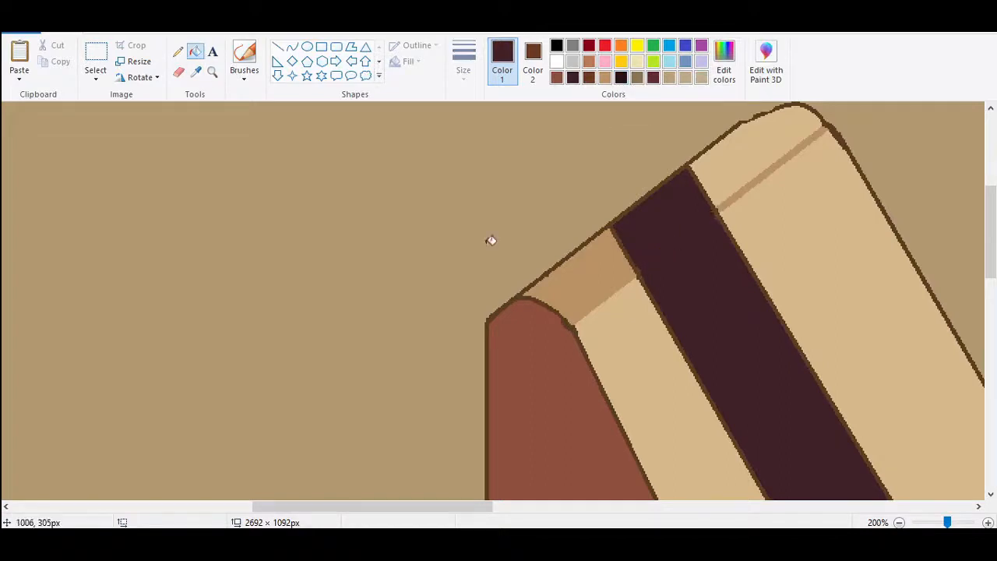
Sample the inner top patch's tan, adjust the colour, and fill the cream patch at the outer layer's top with it.
left_click(195, 72)
left_click(633, 247)
left_click(724, 62)
left_click(356, 372)
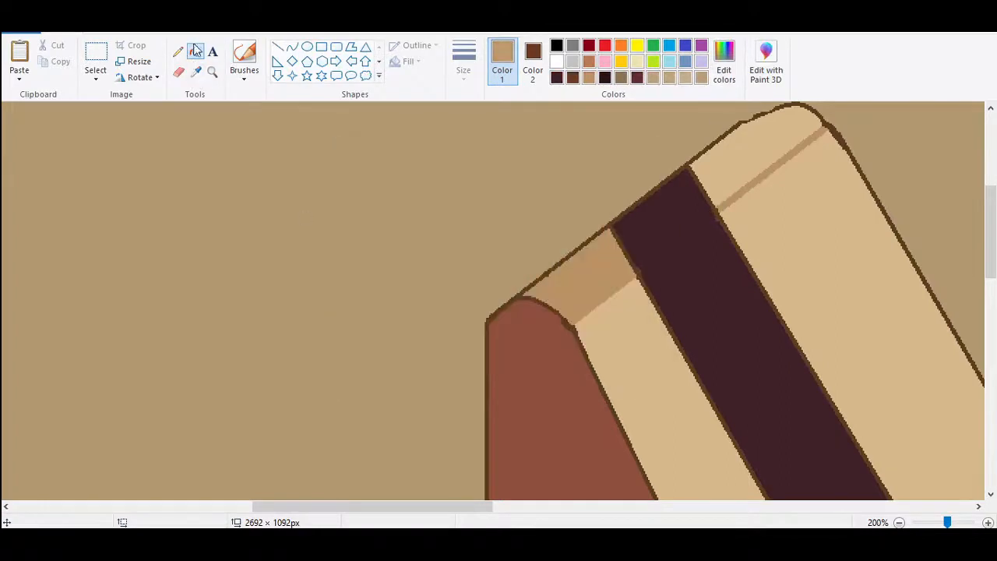
left_click(779, 163)
Brush tan along the lower edges of both top shading patches to make their straight boundaries irregular.
left_click(244, 77)
left_click(244, 101)
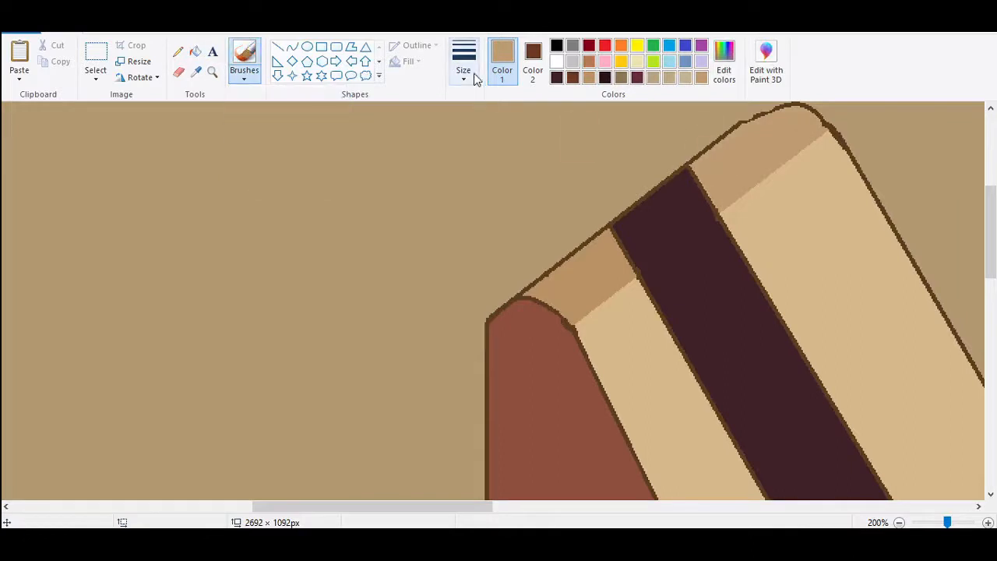
left_click_drag(768, 181, 795, 145)
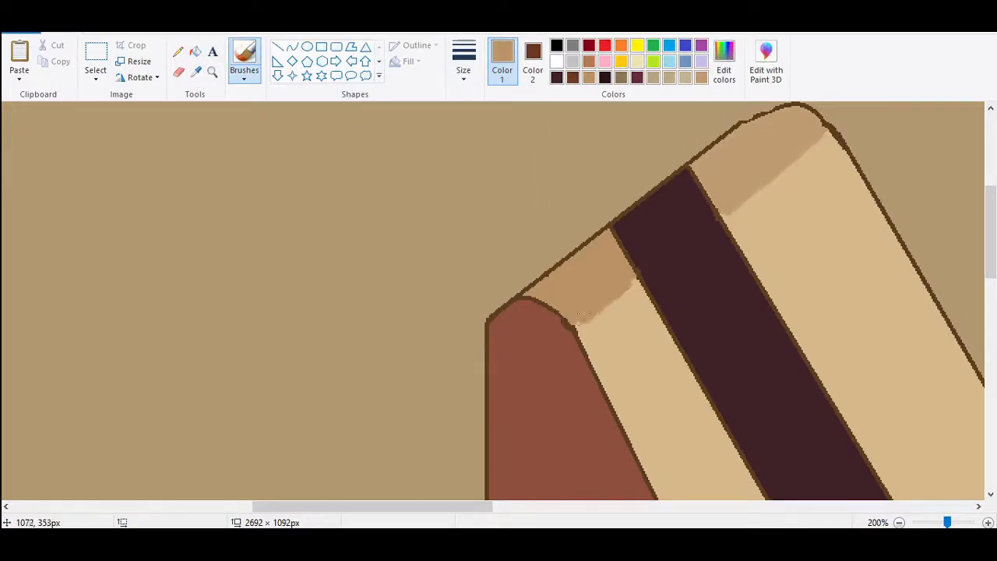
left_click(932, 526)
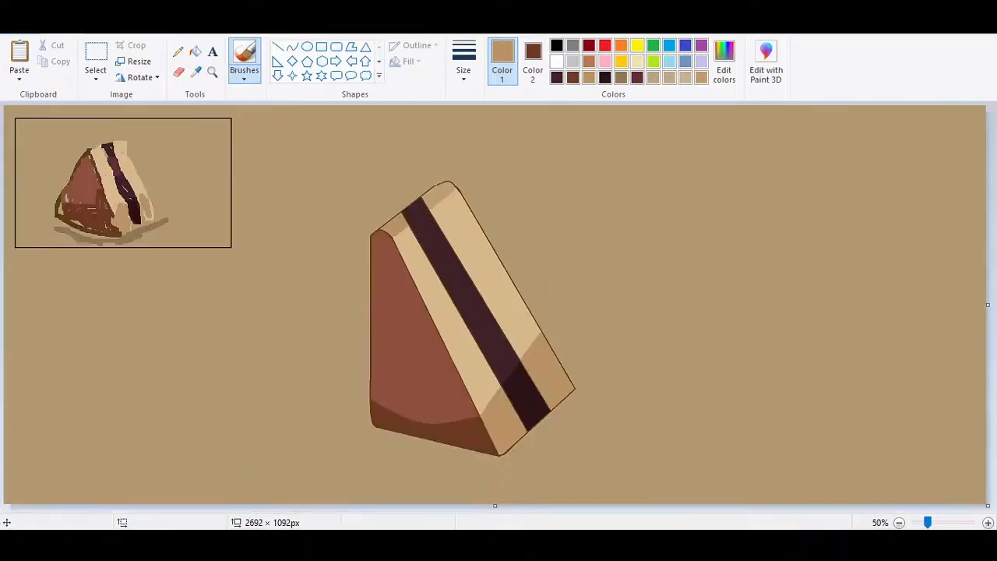
Using the reference sketch's lighter maroon, draw two curves across the middle band's upper part and fill the area between them.
left_click(945, 523)
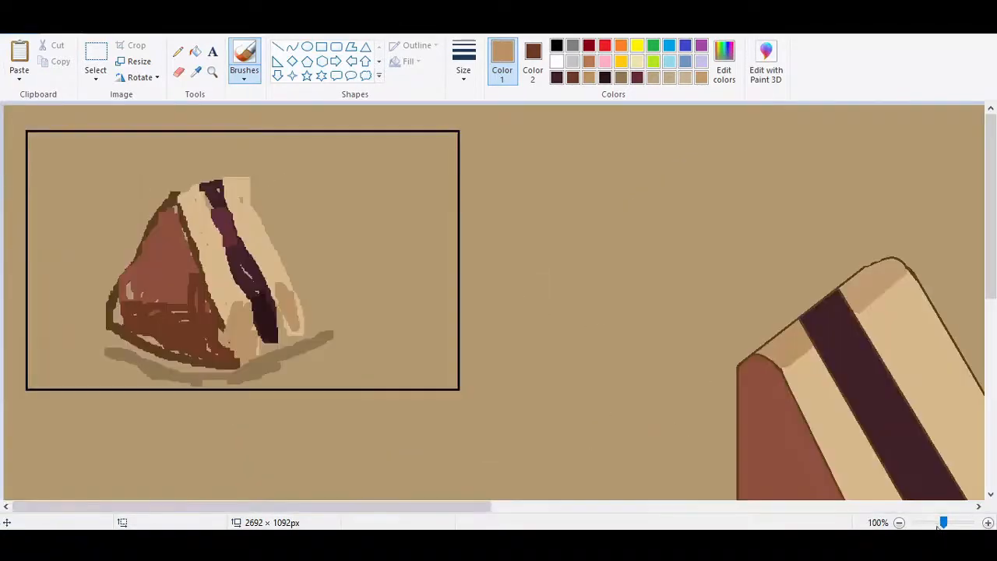
left_click_drag(436, 506, 639, 507)
left_click_drag(991, 233, 990, 294)
left_click(292, 47)
mouse_move(449, 507)
left_mouse_down()
mouse_move(281, 506)
mouse_move(445, 506)
left_mouse_up()
left_click(196, 72)
left_click(173, 148)
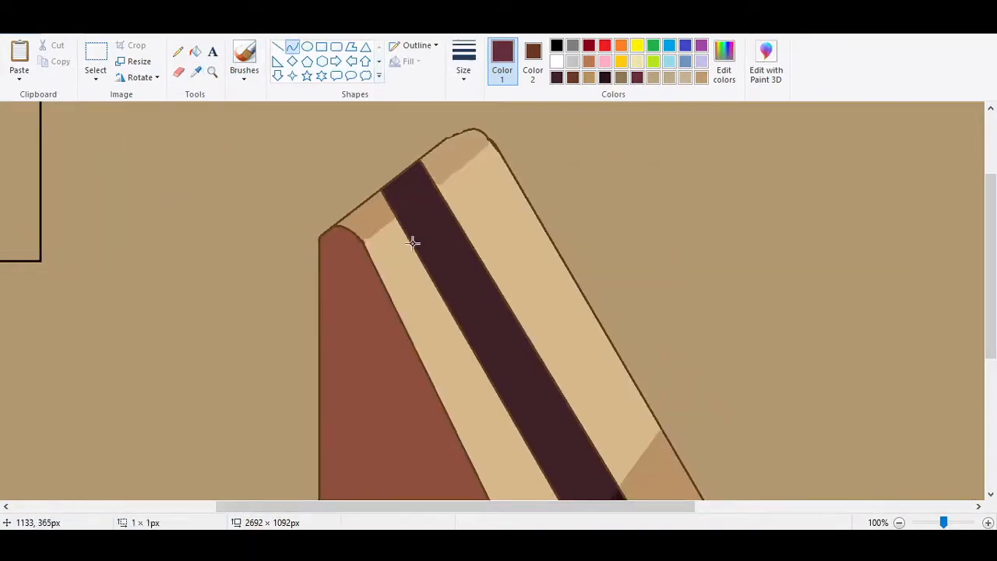
mouse_move(413, 243)
left_mouse_down()
mouse_move(452, 210)
mouse_move(435, 209)
left_mouse_up()
left_click(435, 209)
left_click(439, 247)
left_click(194, 51)
left_click(440, 232)
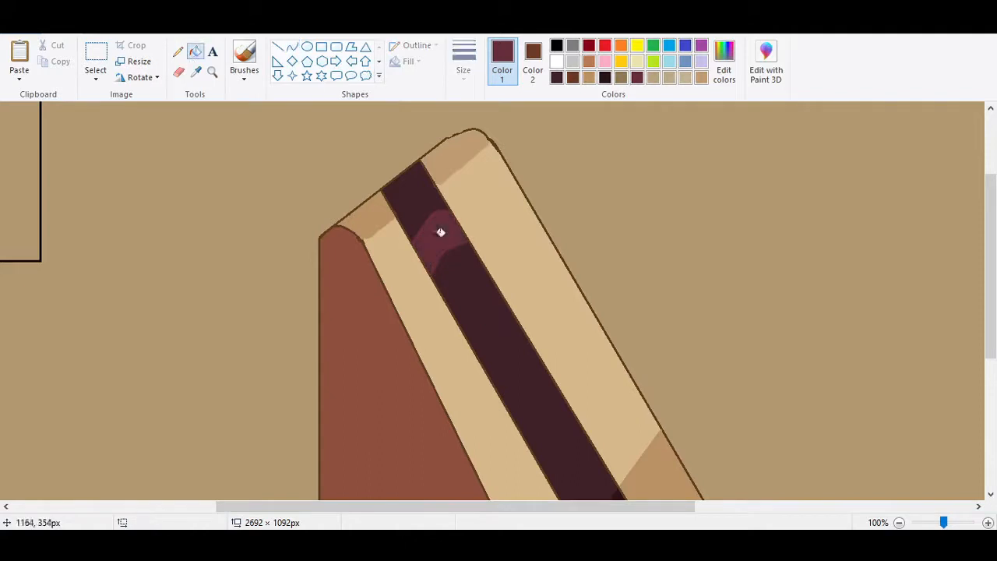
Brush lighter maroon along the highlight's edges in the middle band to reshape its outline.
left_click(244, 78)
left_click(245, 102)
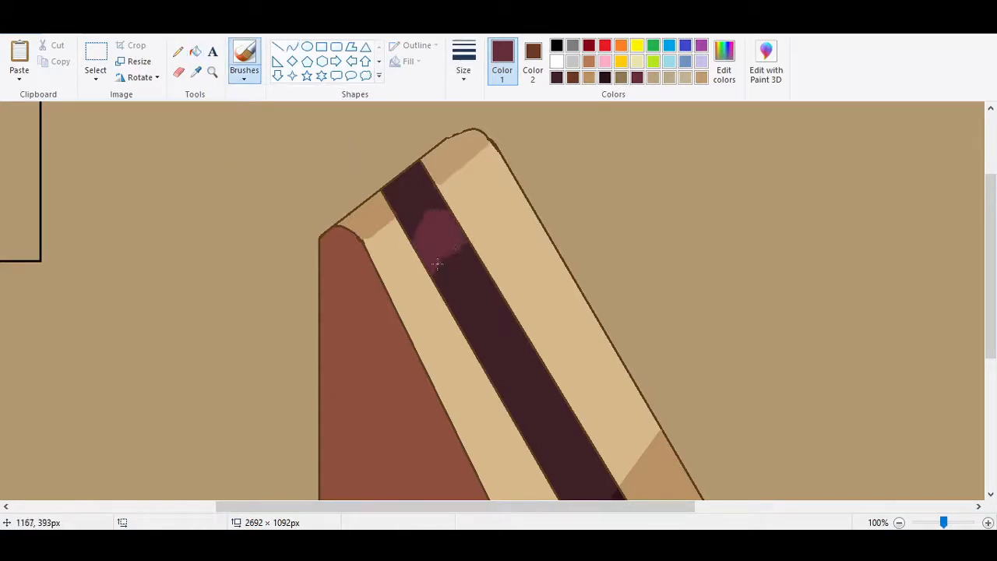
left_click(933, 526)
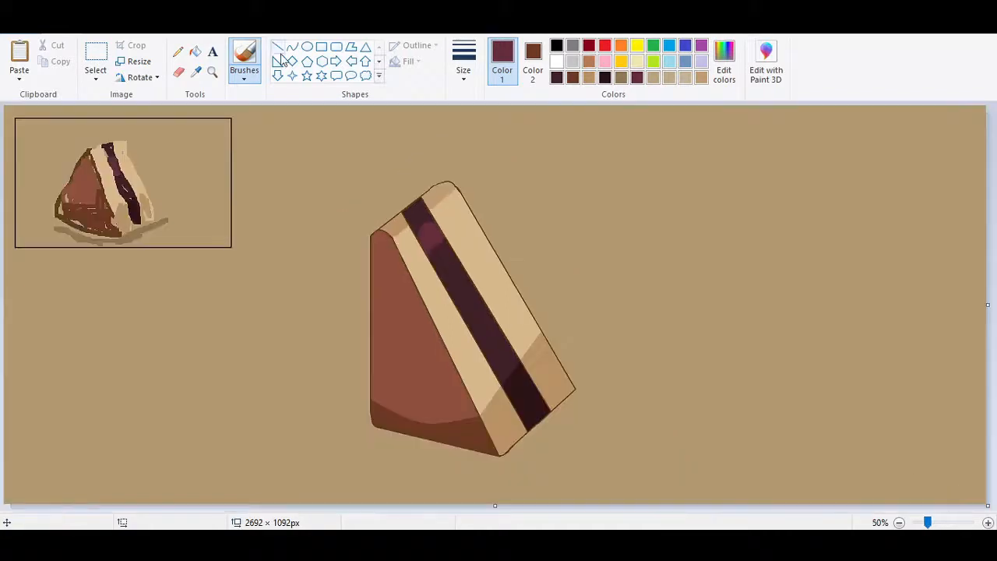
Draw a dark reddish-brown line about 145 × 303 px on the front face, just inside and parallel to its slanted edge.
left_click(277, 47)
left_click(463, 62)
left_click(476, 138)
left_click_drag(401, 262, 454, 377)
left_click(573, 78)
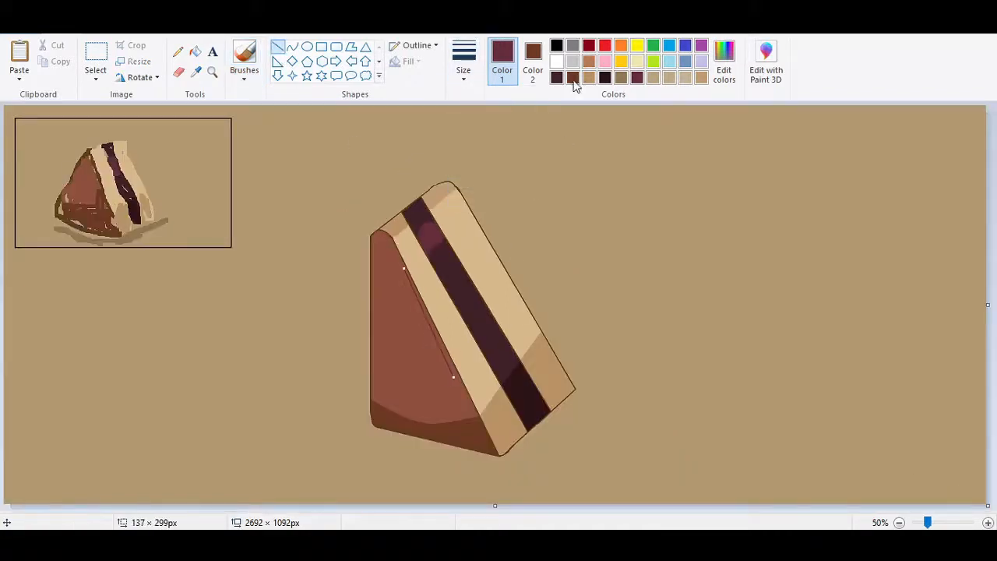
left_click_drag(426, 321, 433, 331)
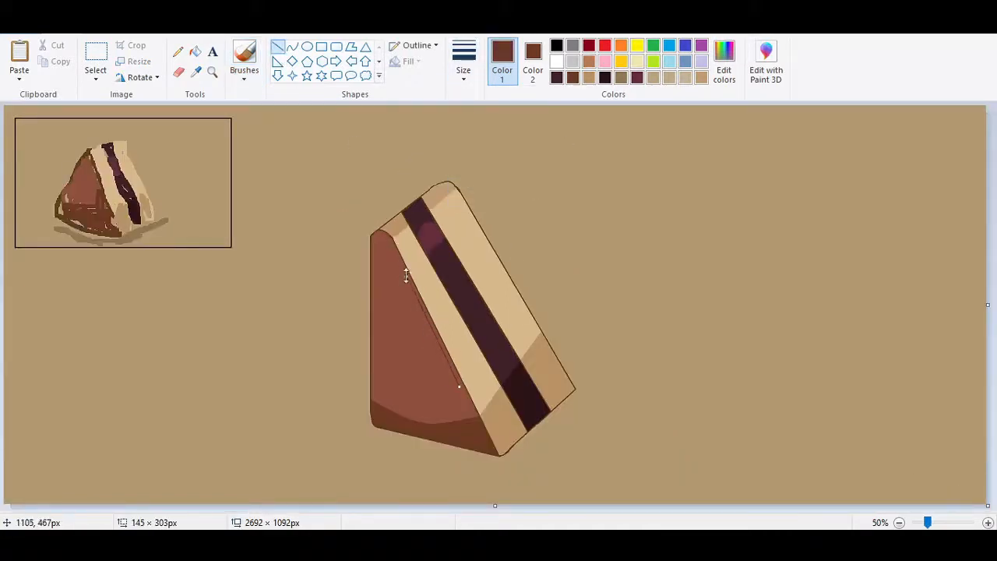
left_click(470, 466)
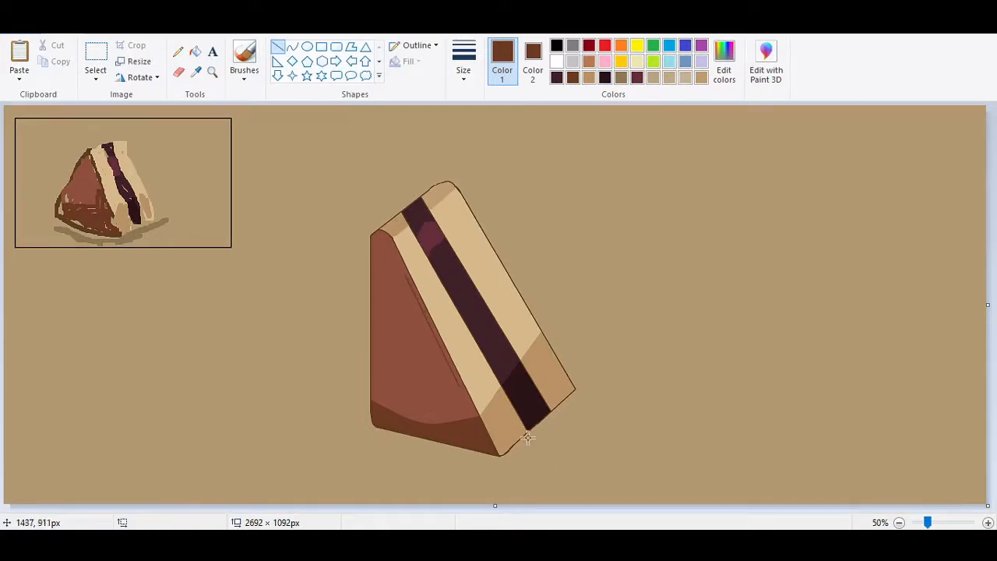
Brush over parts of the slanted inner line with the front face's sampled reddish brown to break it into dashes.
left_click(952, 523)
left_click_drag(464, 507, 637, 506)
left_click_drag(991, 265, 991, 398)
left_click(243, 59)
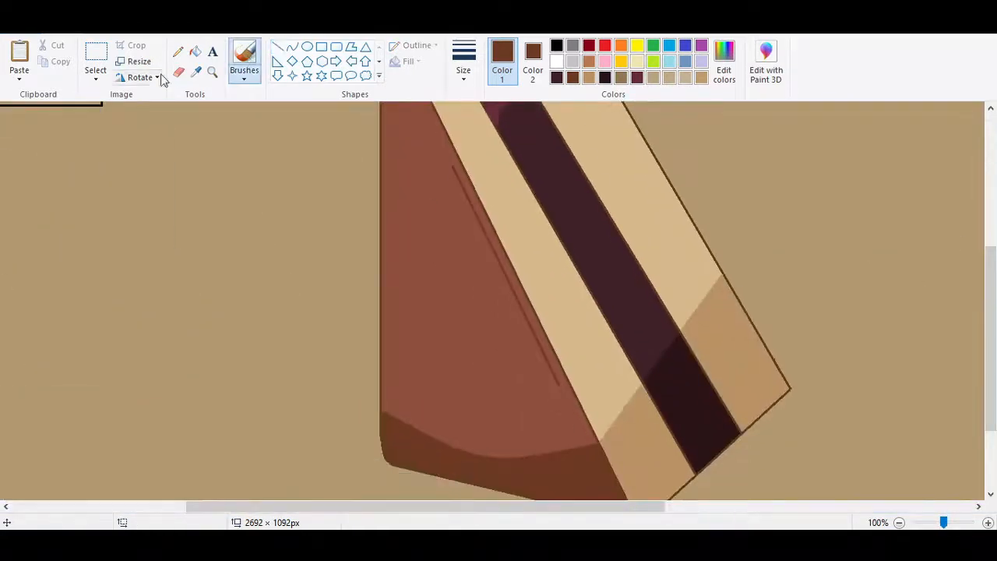
left_click(195, 71)
left_click(470, 205)
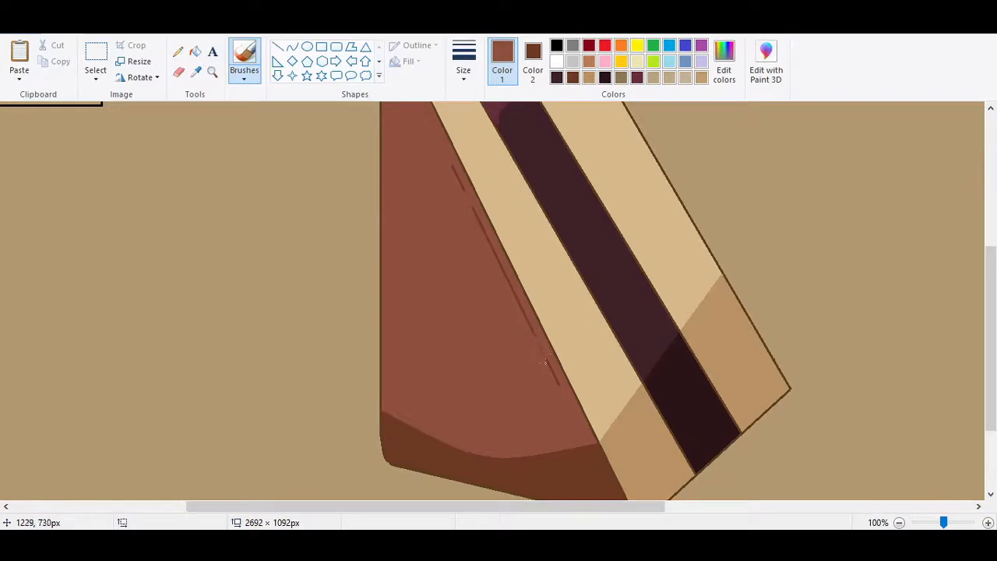
Add faint dark reddish-brown texture strokes beside the front face's vertical edge, using a different brush at a thinner size.
left_click_drag(991, 333, 991, 322)
left_click(244, 79)
left_click(273, 101)
left_click(464, 72)
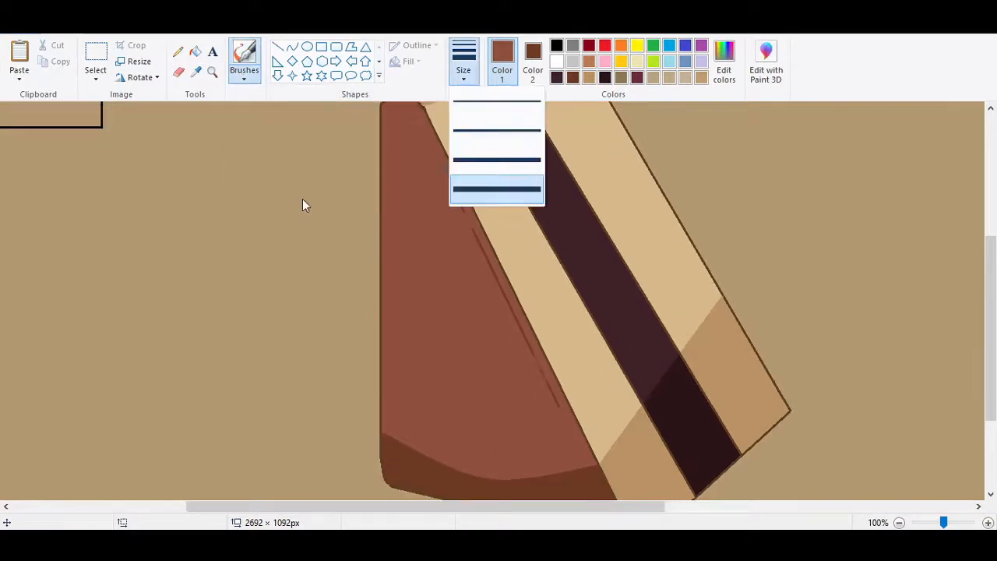
left_click(302, 205)
left_click(573, 77)
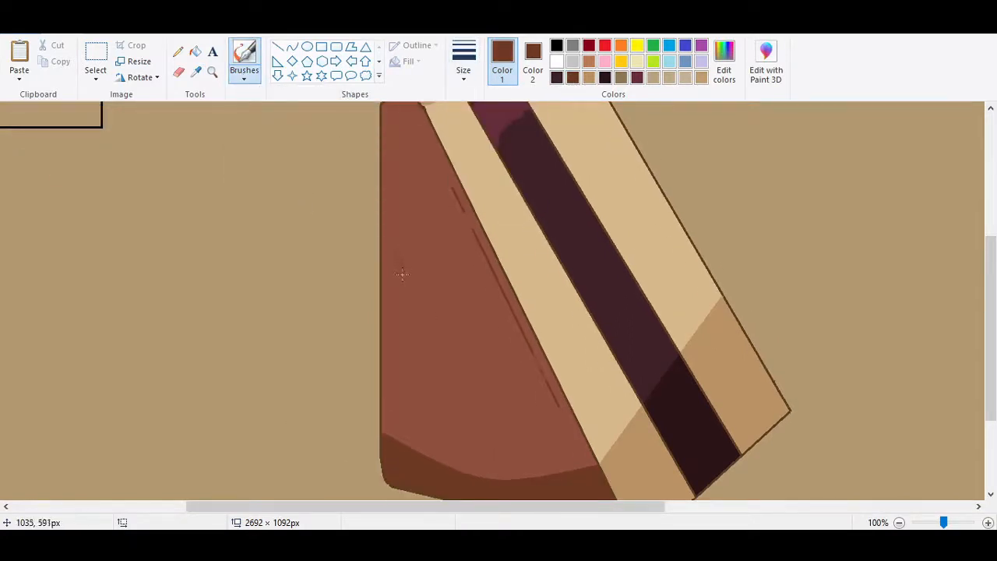
left_click(464, 66)
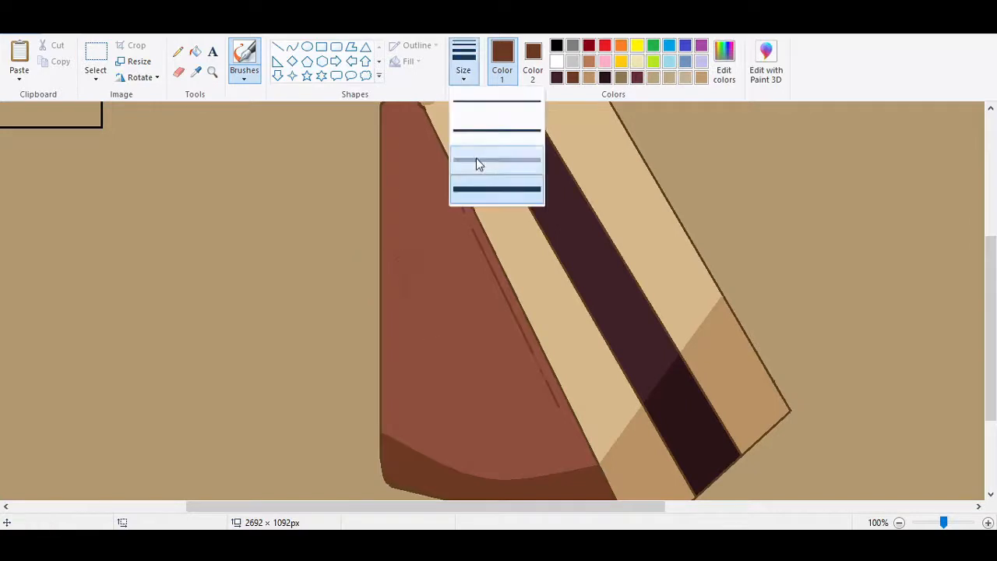
left_click(474, 162)
left_click(464, 66)
left_click(474, 161)
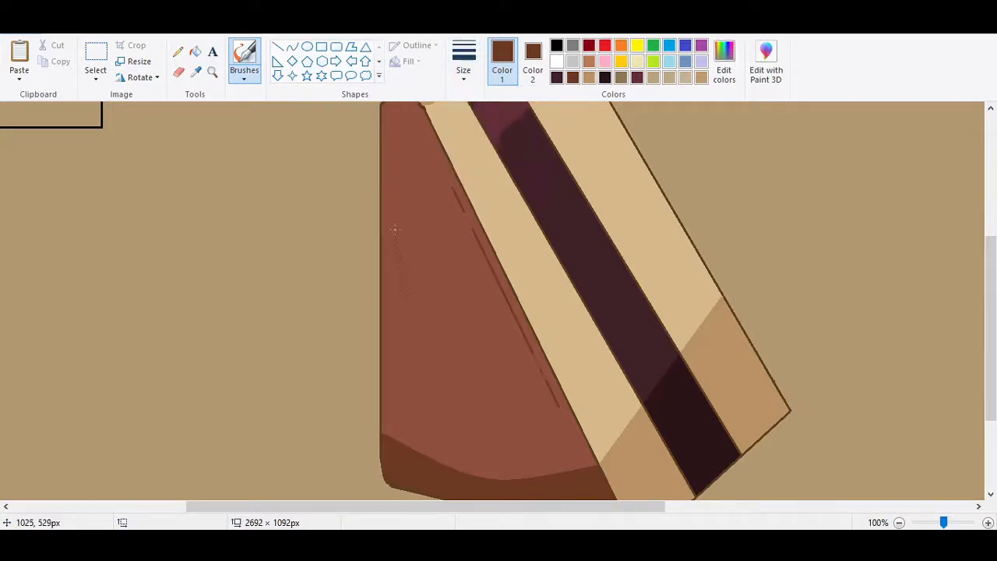
left_click(464, 67)
left_click(474, 162)
left_click(928, 523)
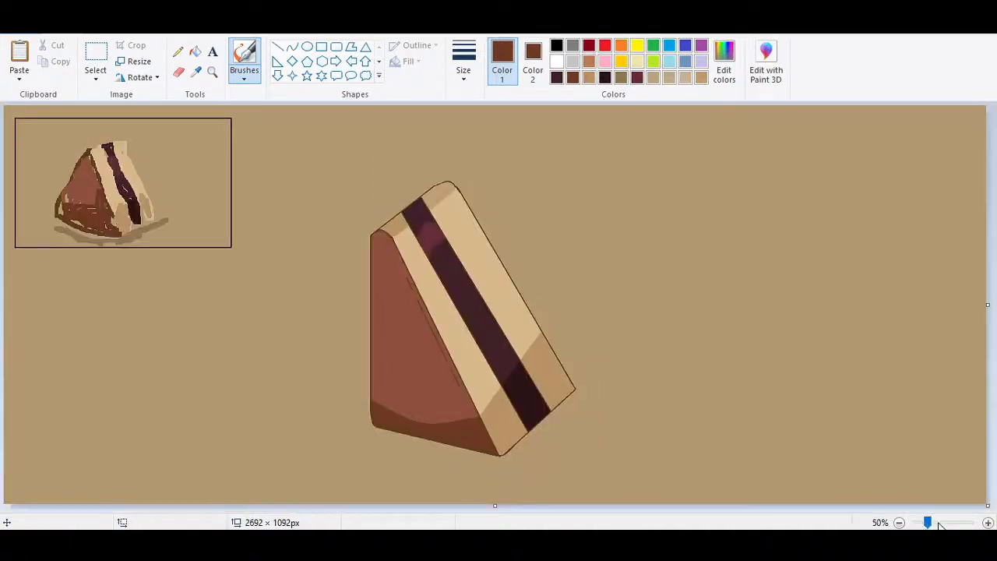
Sample the front face's reddish brown as the primary colour and save it and the dark brown as custom colours.
left_click(942, 524)
left_click_drag(420, 506, 640, 507)
left_click_drag(991, 207, 991, 340)
left_click(534, 64)
left_click(196, 72)
left_click(365, 279)
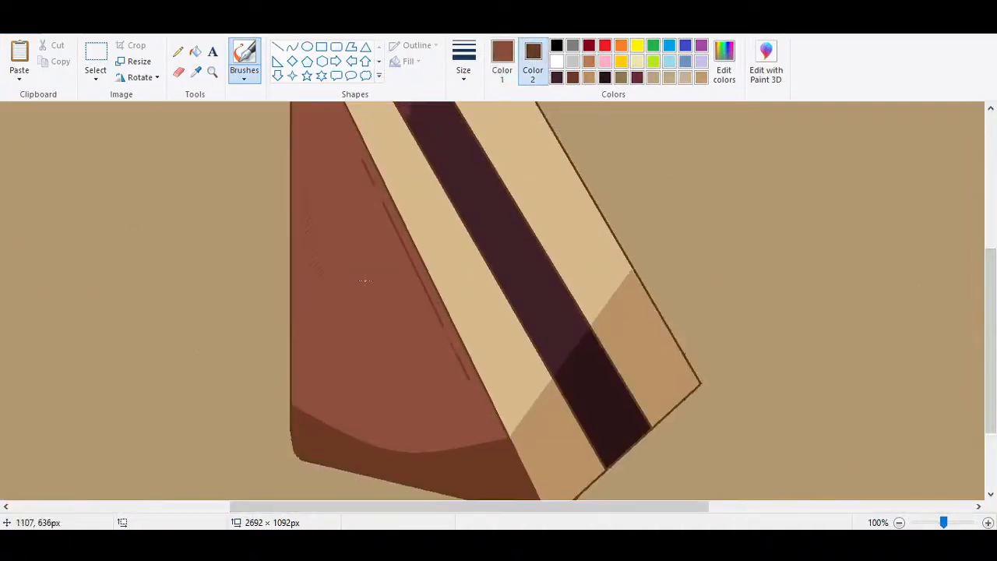
left_click(724, 62)
left_click(363, 370)
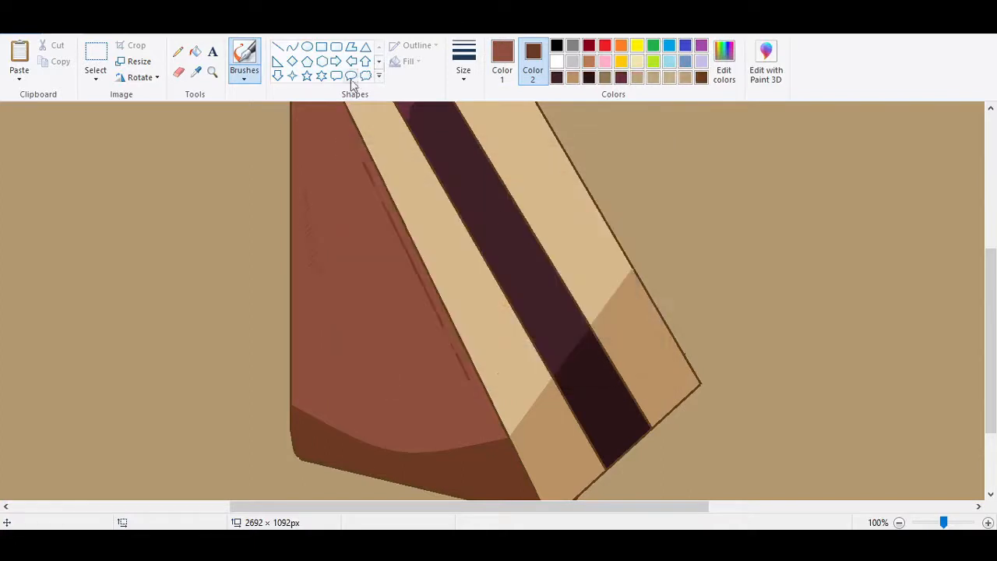
left_click(502, 63)
left_click(724, 62)
left_click(381, 374)
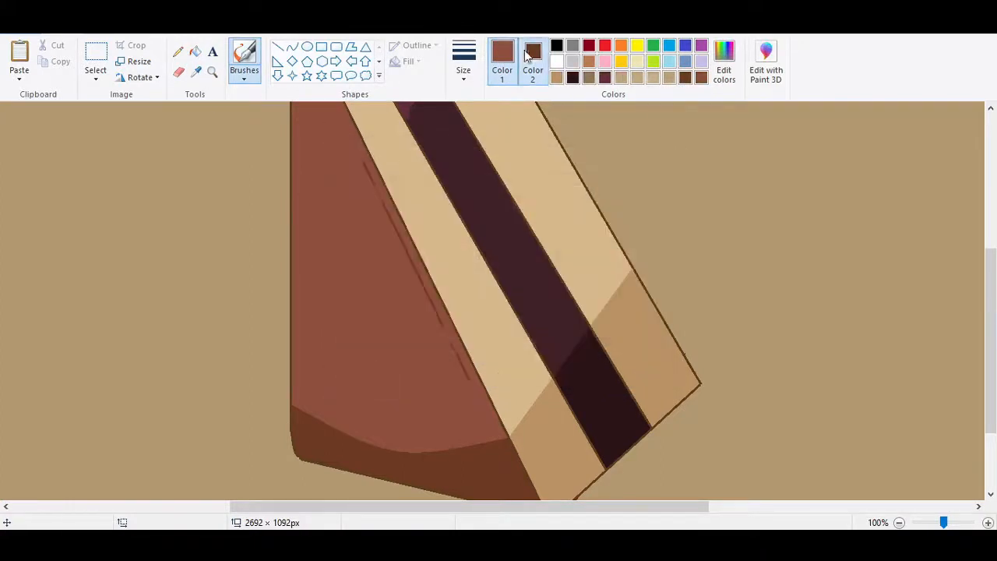
Move the faint texture strokes lower on the front face, with reddish brown as the secondary colour filling the vacated area.
left_click(533, 63)
left_click(96, 54)
left_click_drag(297, 183, 343, 309)
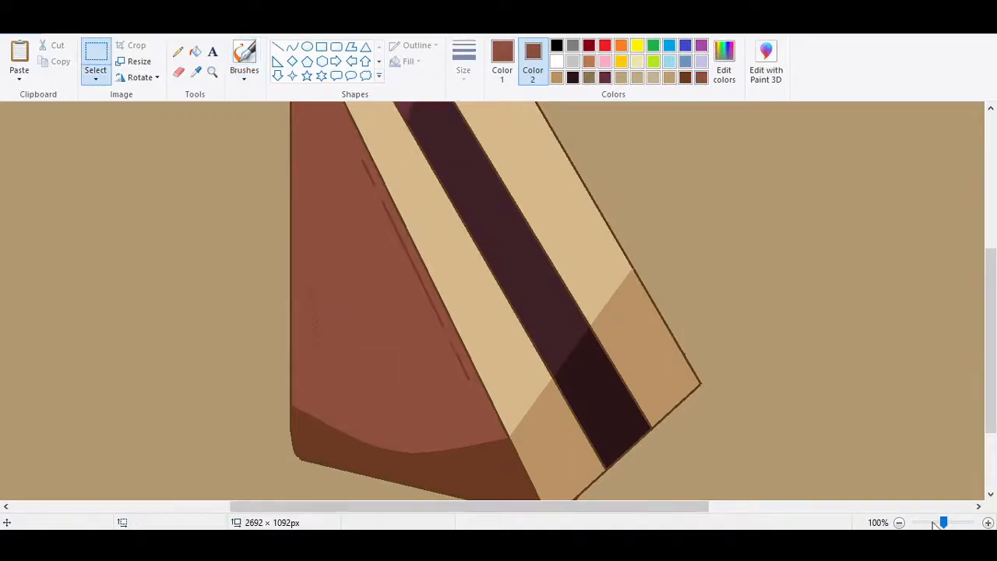
left_click_drag(943, 523, 927, 523)
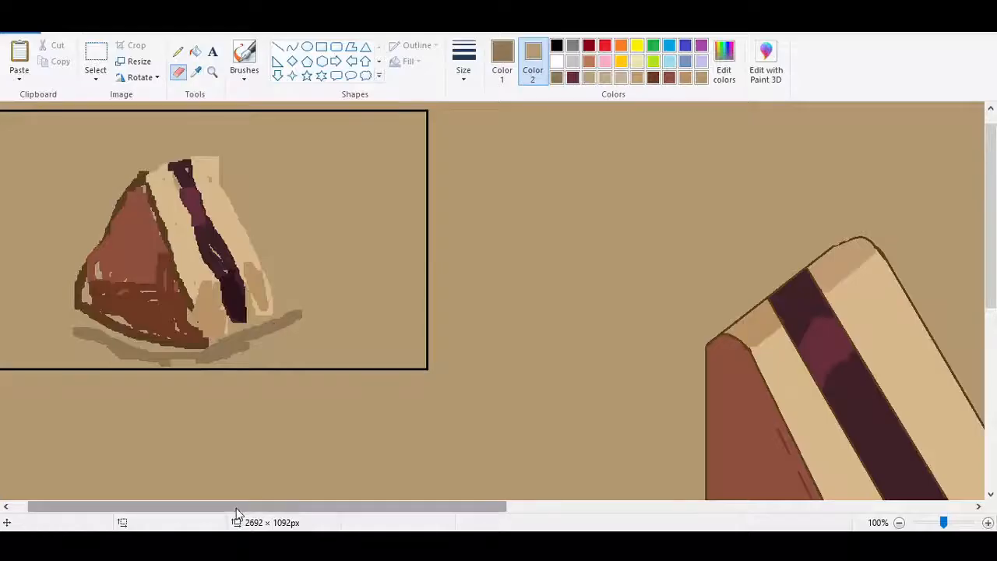
Brush a soft olive-brown ground shadow beneath the slice's lower slanted edge and along the front face's base, using a thick brush.
scroll(632, 180, "right", 6)
left_click(503, 63)
left_click(244, 74)
left_click(244, 133)
scroll(436, 311, "down", 6)
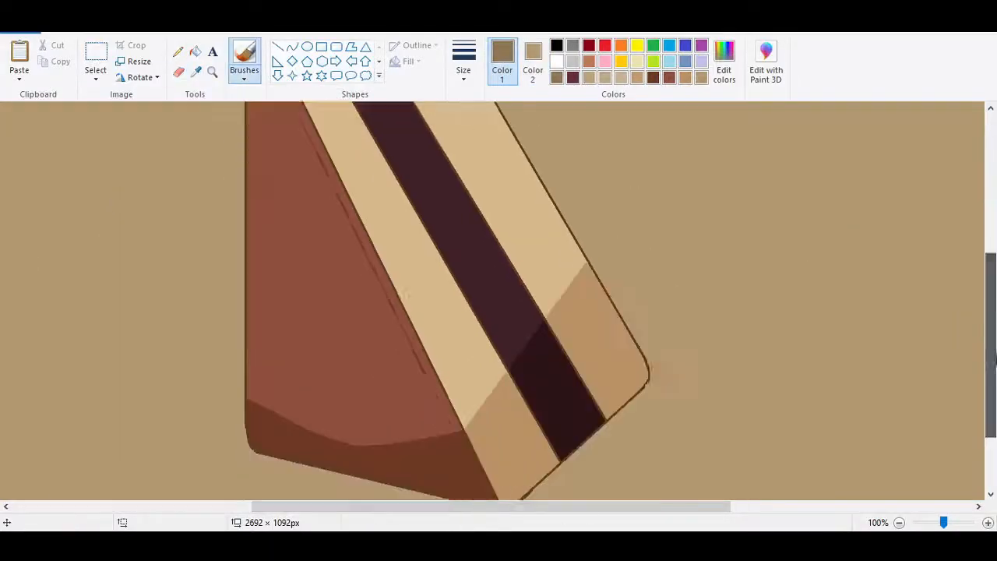
left_click(464, 62)
left_click(495, 164)
left_click_drag(633, 316, 614, 335)
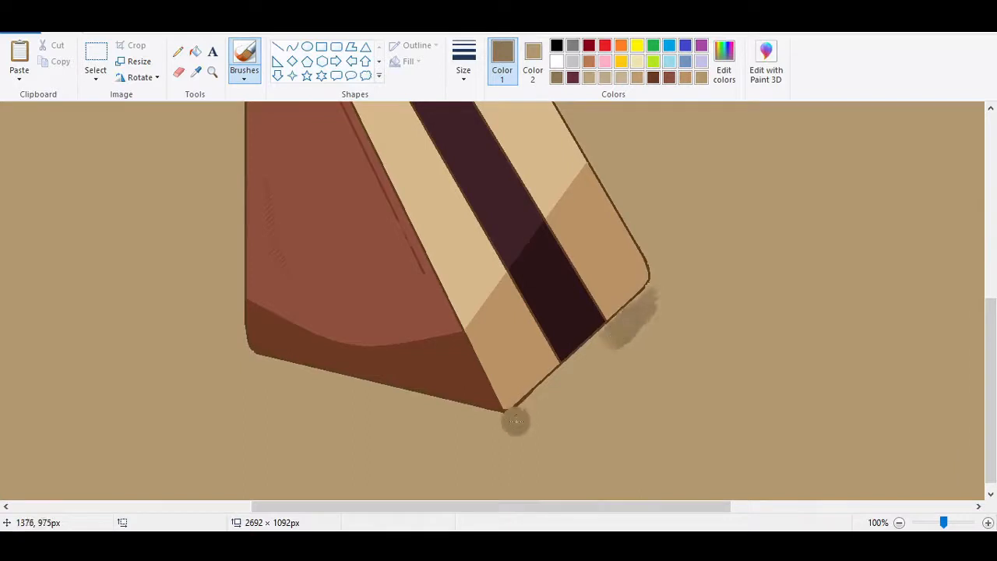
left_click_drag(538, 412, 614, 343)
left_click_drag(507, 425, 328, 393)
Extend the olive-brown shadow from the slice's lowest corner up around its rounded outer corner with a different brush size.
left_click(464, 62)
left_click(496, 160)
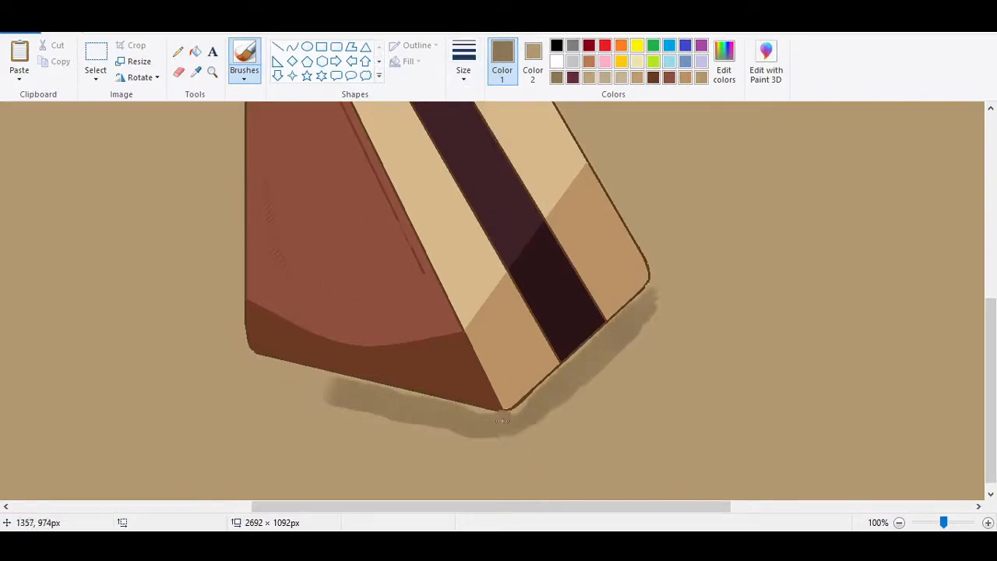
mouse_move(503, 421)
left_mouse_down()
mouse_move(559, 390)
mouse_move(671, 276)
left_mouse_up()
Widen the shadow below the lowest corner and the front face, tapering it toward the rear corner with thinner brush sizes.
left_click(469, 79)
left_click(487, 131)
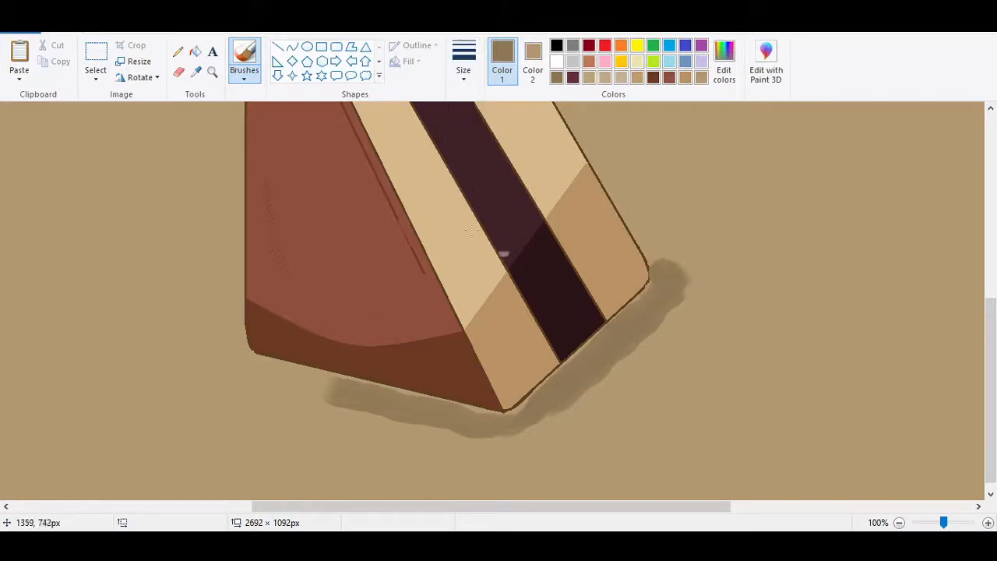
key("ctrl+z")
mouse_move(481, 410)
left_mouse_down()
mouse_move(292, 379)
mouse_move(460, 440)
mouse_move(518, 440)
mouse_move(549, 417)
left_mouse_up()
left_click(474, 76)
left_click(485, 105)
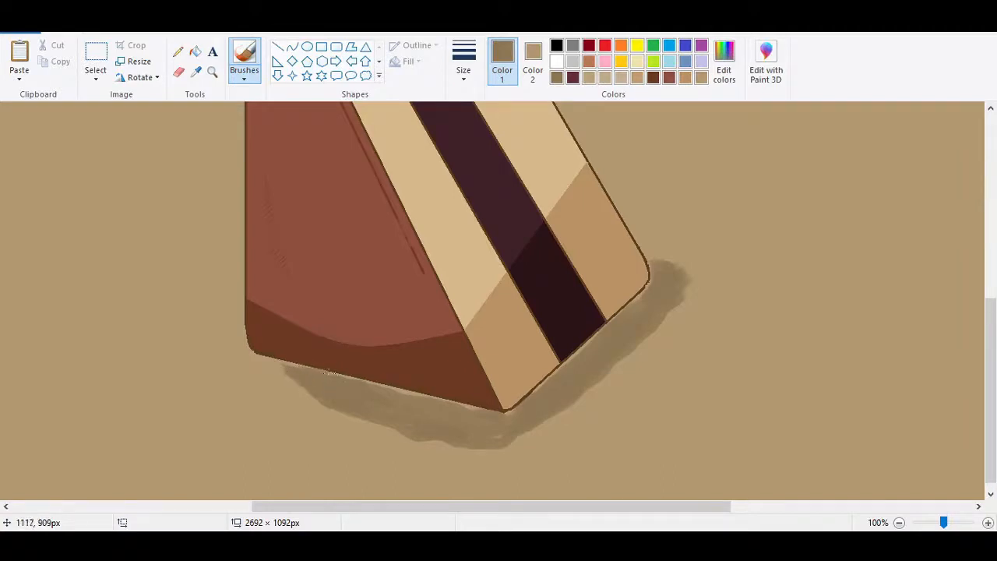
Fill small gaps near the slice's lowest corner with the shadow colour and roughen the shadow's outer edge with a textured brush.
left_click(195, 52)
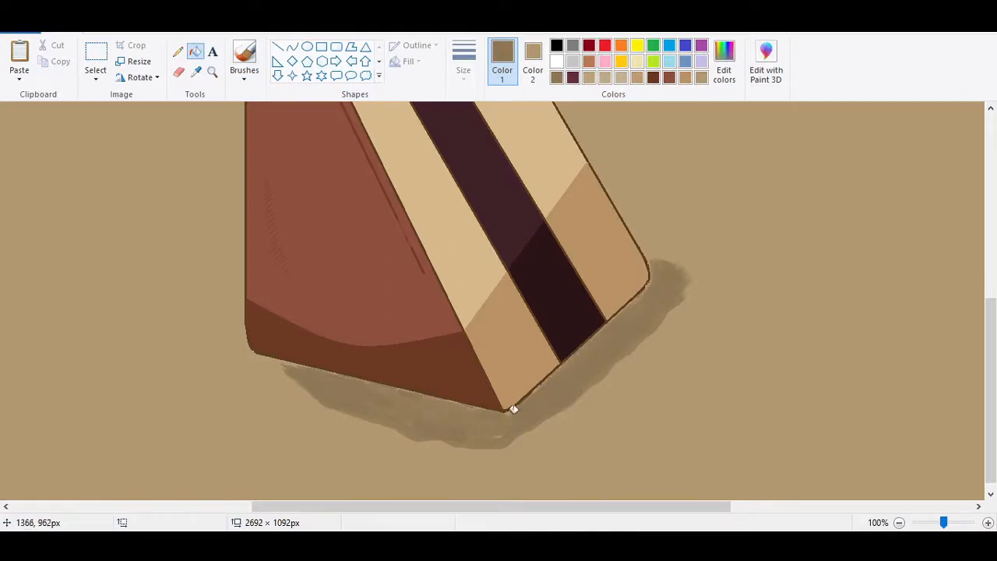
left_click(246, 68)
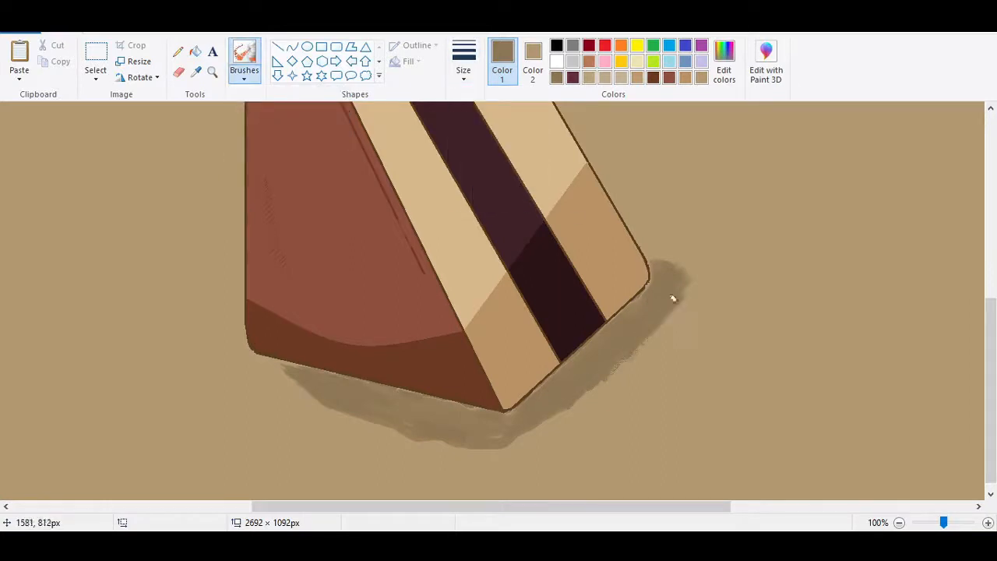
mouse_move(569, 403)
left_mouse_down()
mouse_move(483, 438)
mouse_move(440, 434)
mouse_move(324, 393)
mouse_move(263, 360)
left_mouse_up()
key("ctrl+z")
left_click_drag(338, 406, 293, 381)
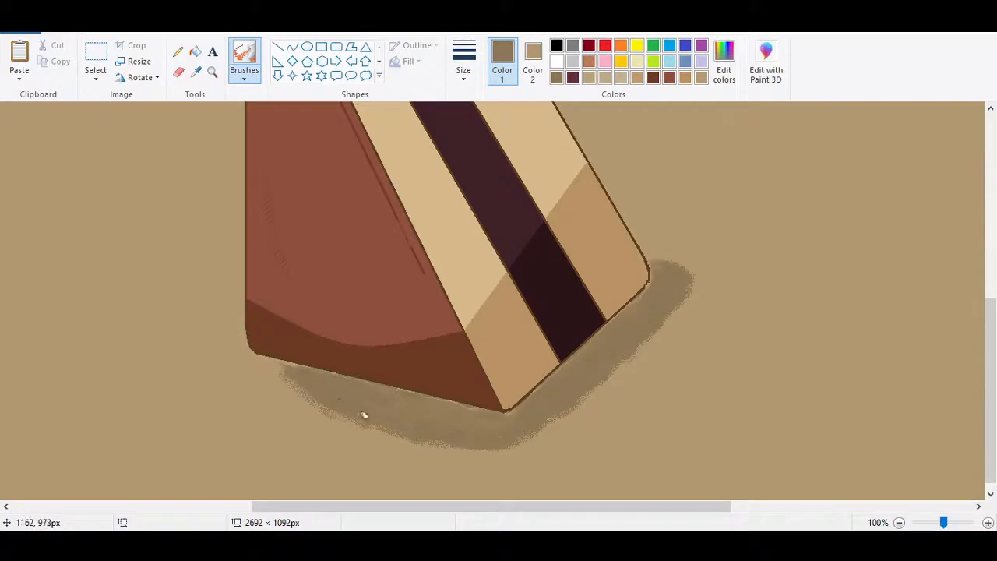
Roughen the edges of the middle band's maroon highlight and the tan shading atop both cream layers, using their sampled colours.
left_click_drag(994, 362, 995, 245)
left_click(196, 73)
left_click(363, 212)
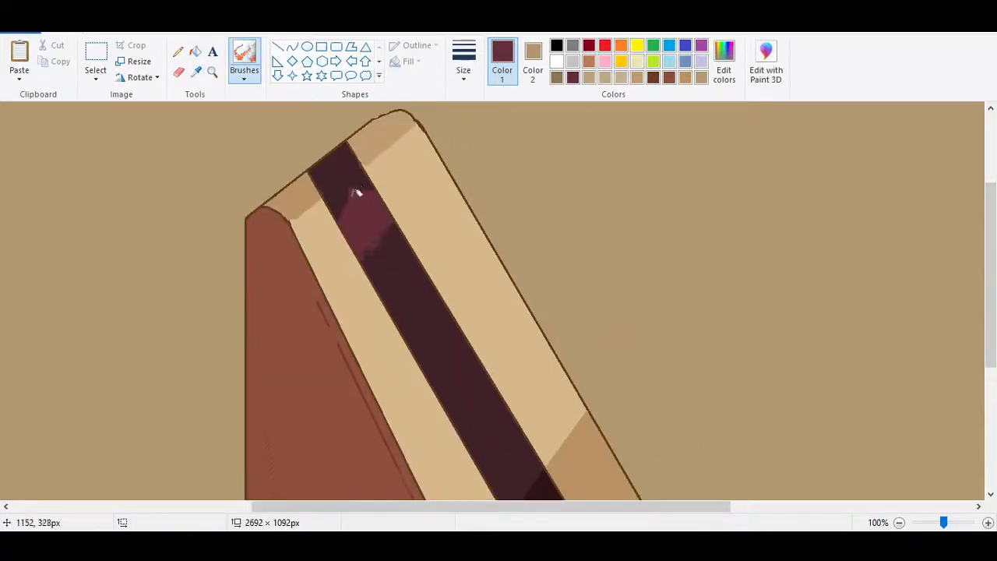
left_click(197, 72)
left_click(299, 191)
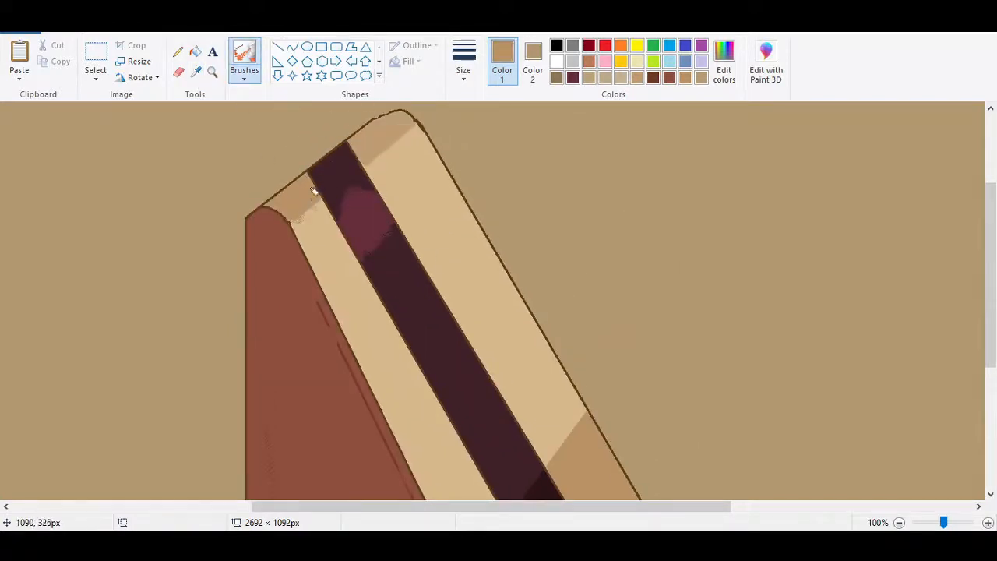
left_click(196, 73)
left_click(381, 149)
Clear the framed reference sketch from the canvas with a selection of about 700 × 438 px.
left_click_drag(941, 524, 927, 522)
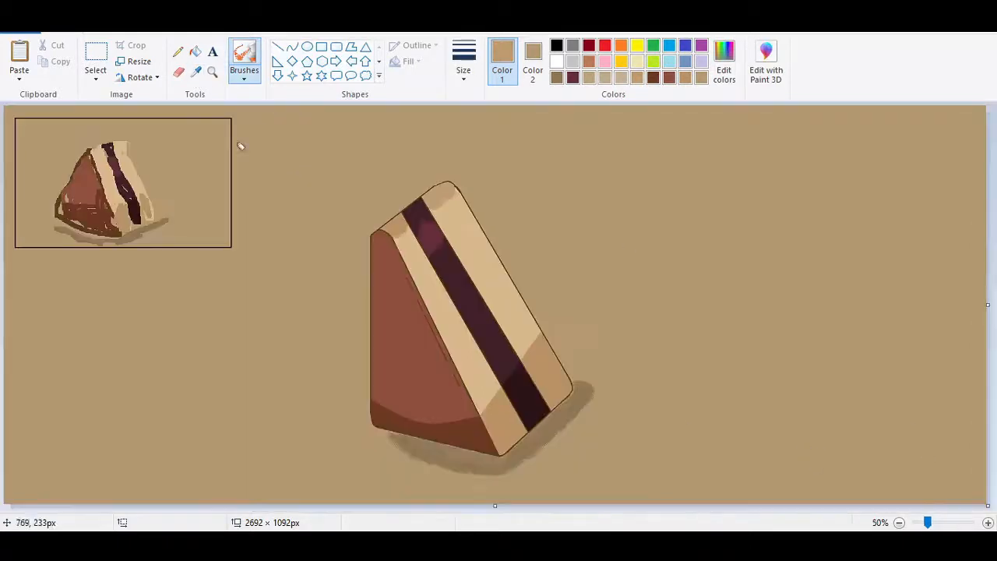
left_click(96, 59)
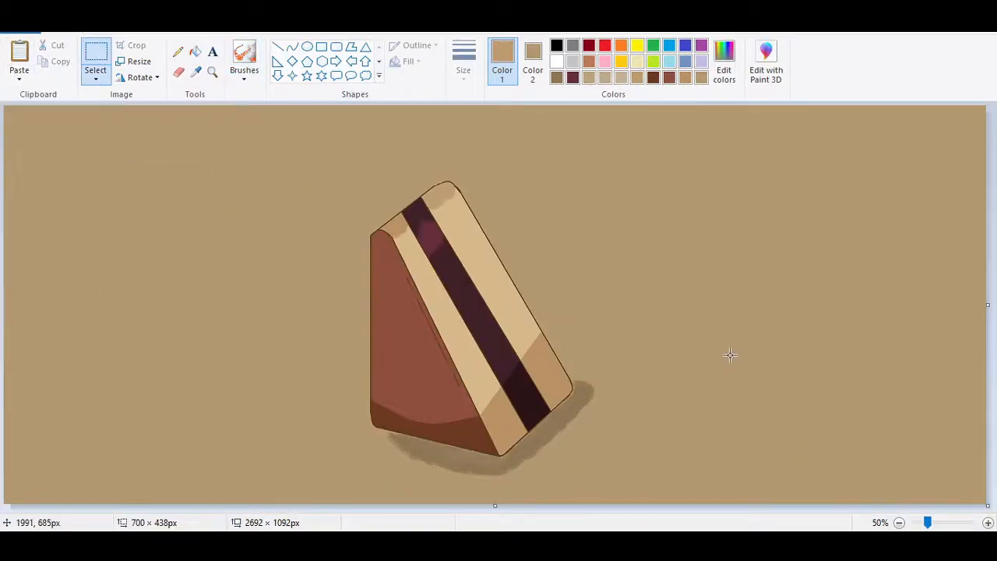